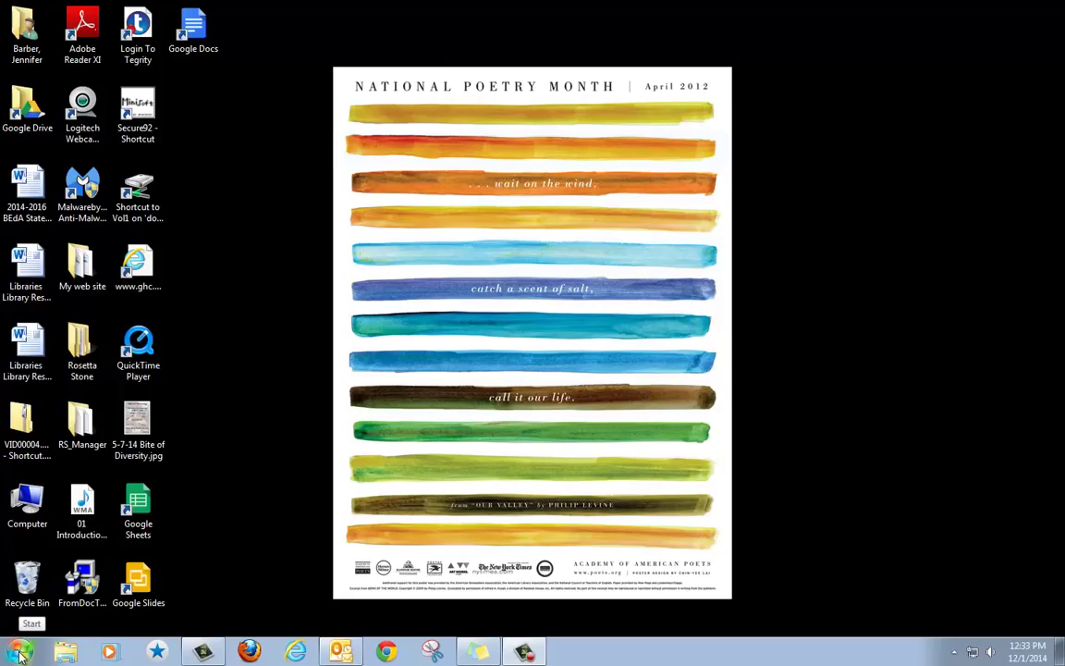
Launch Microsoft PowerPoint 2010 from the Windows 7 Start menu.
left_click(19, 653)
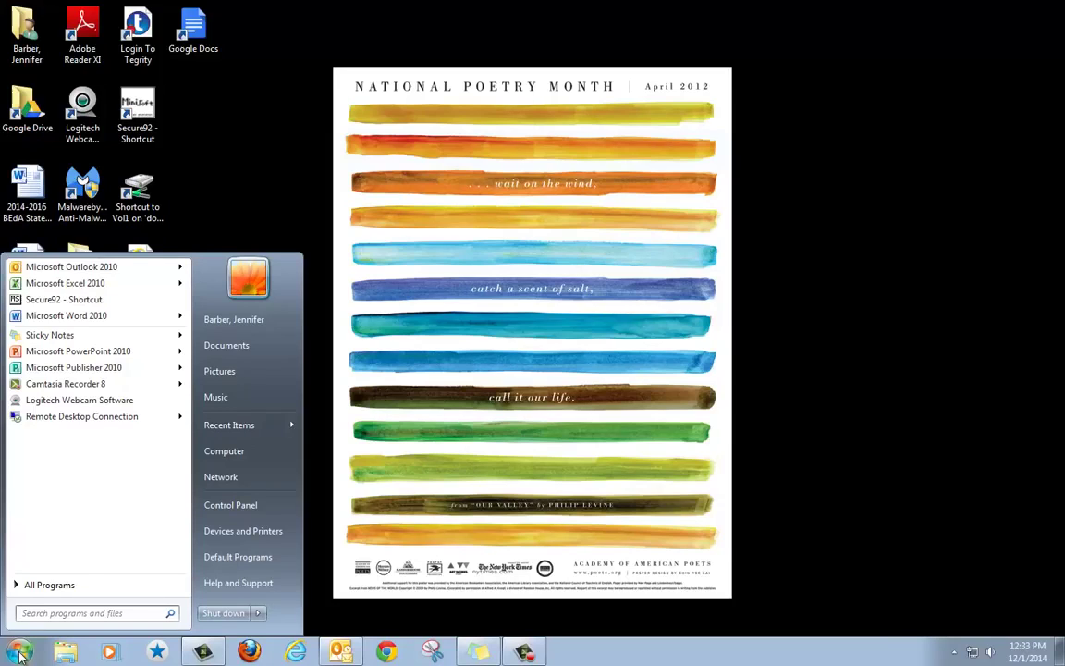
left_click(33, 585)
left_click(33, 586)
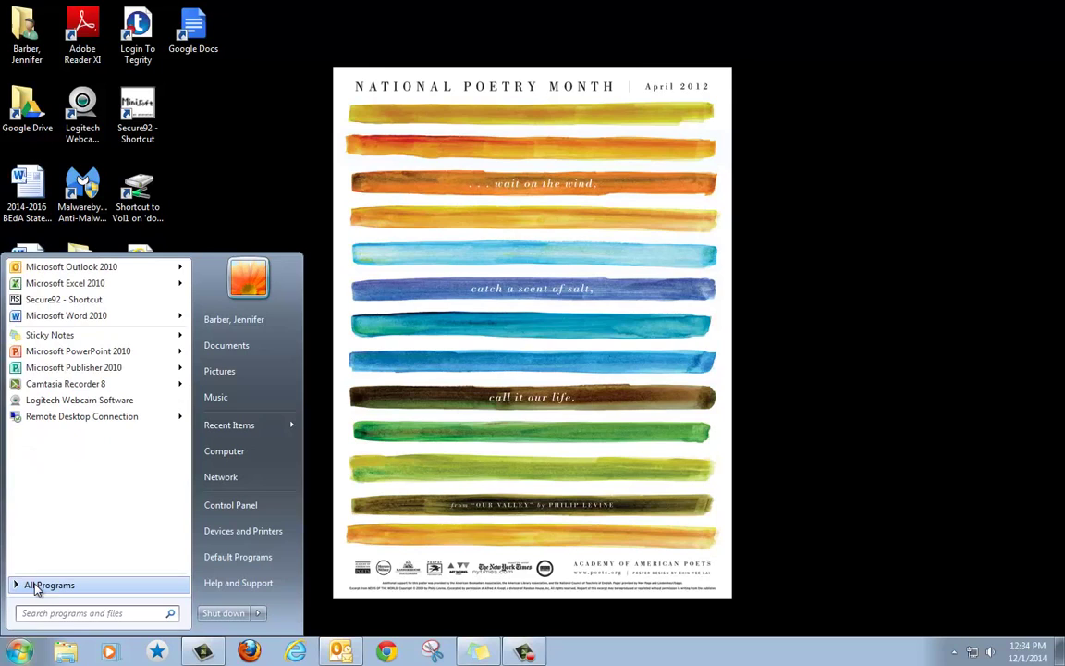
left_click(39, 352)
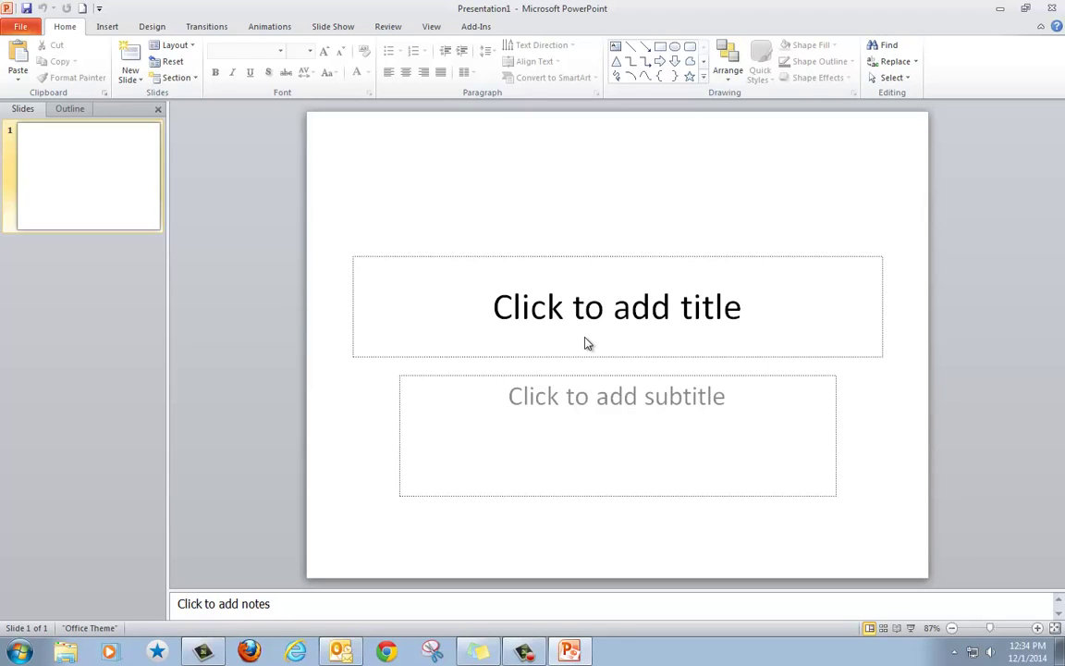
Try Design themes on the title slide, ending with the Apothecary theme.
left_click(153, 28)
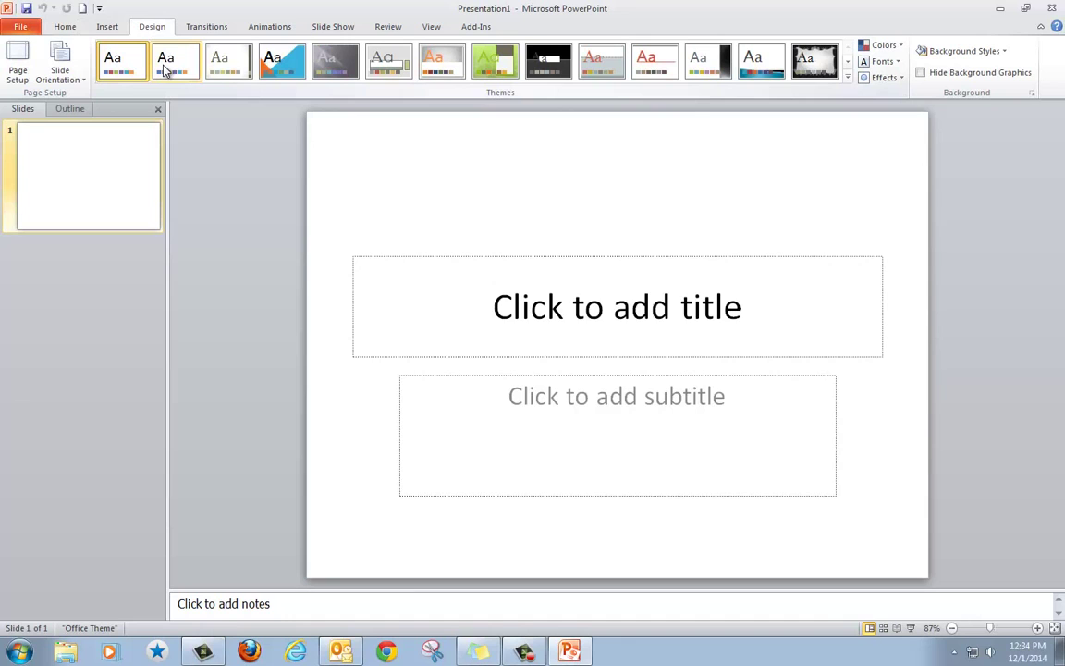
left_click(280, 63)
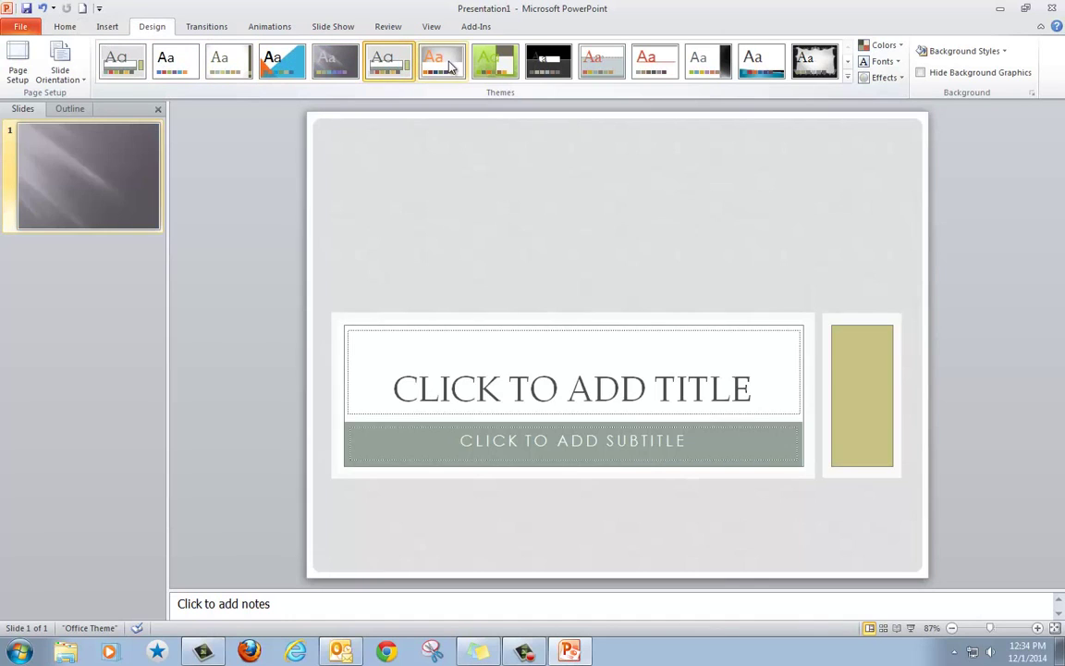
left_click(389, 63)
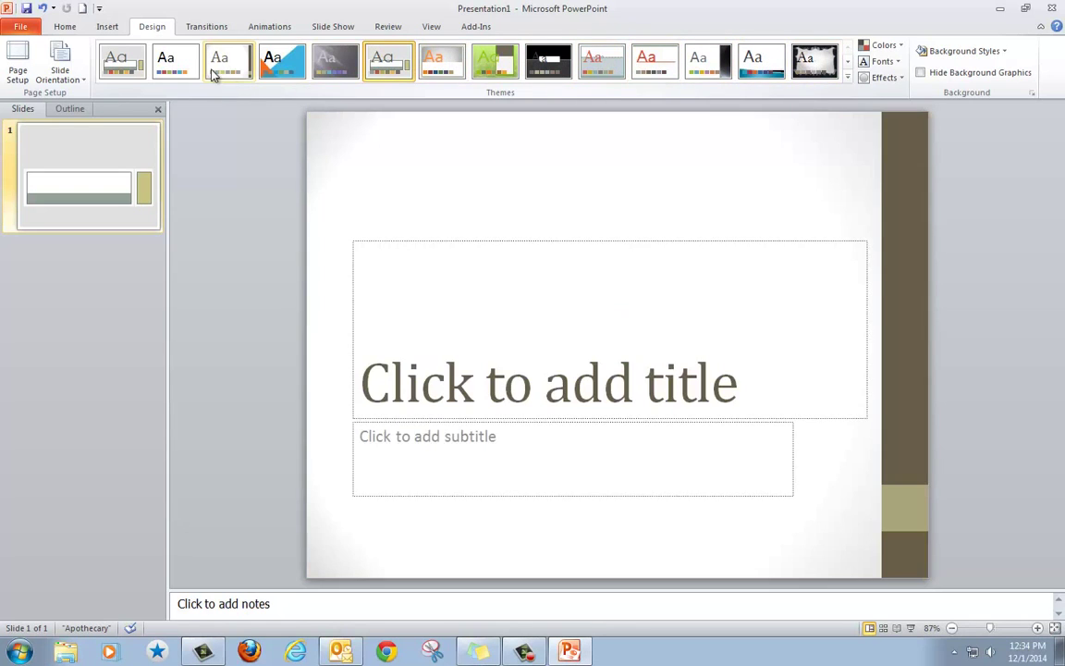
Apply the Adjacency theme, title the slide 'Nursing Assistant' and enter the author's name as subtitle.
left_click(227, 71)
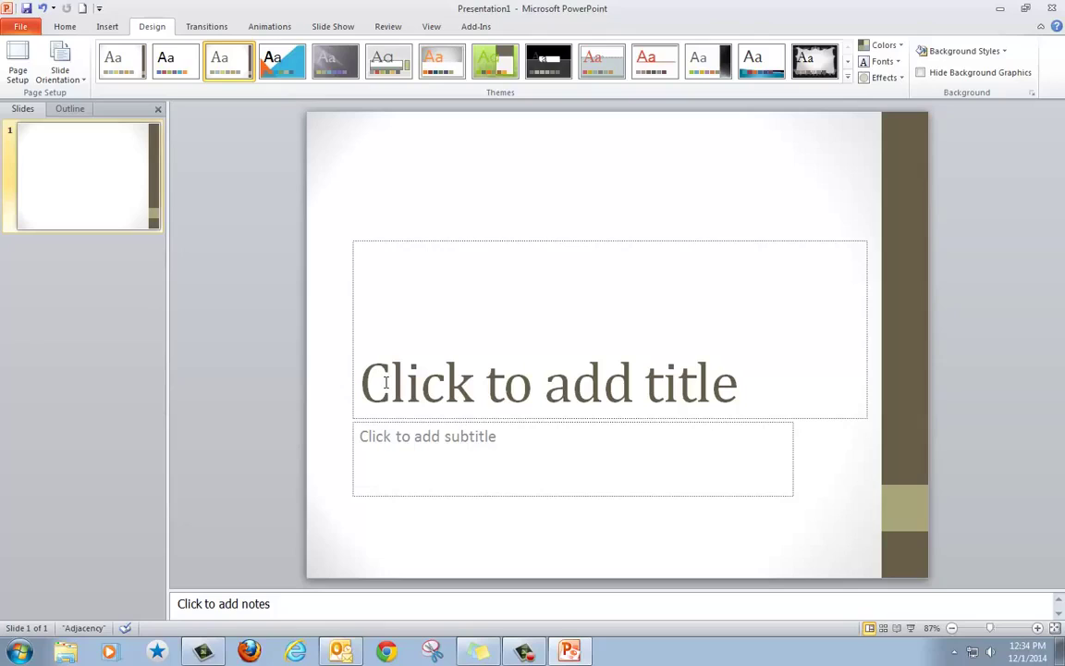
left_click(386, 383)
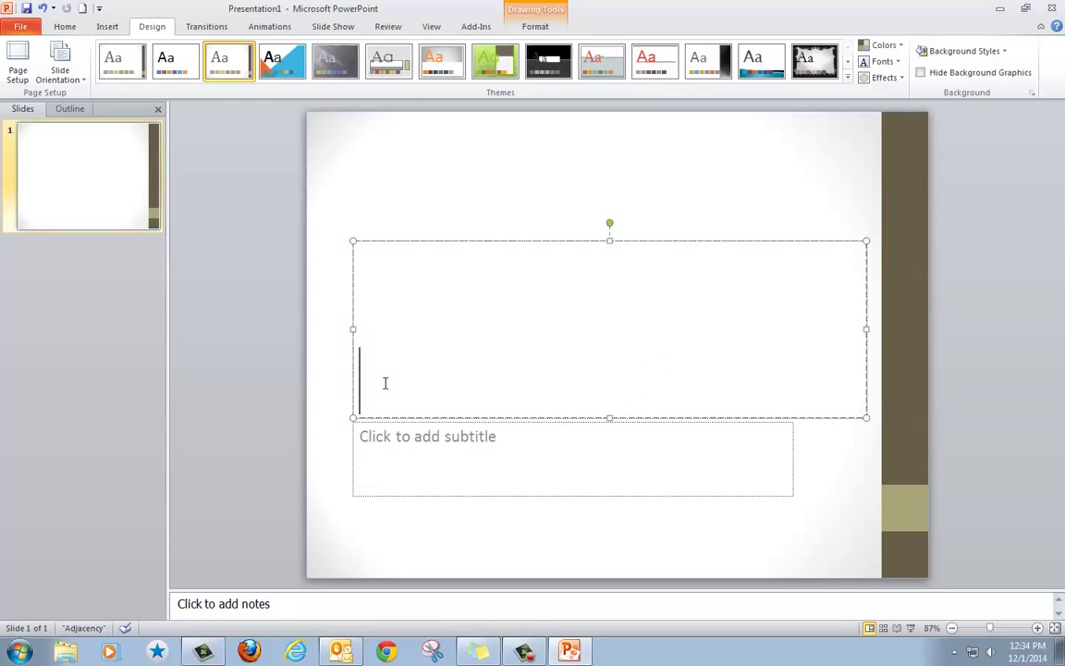
type("Nurs")
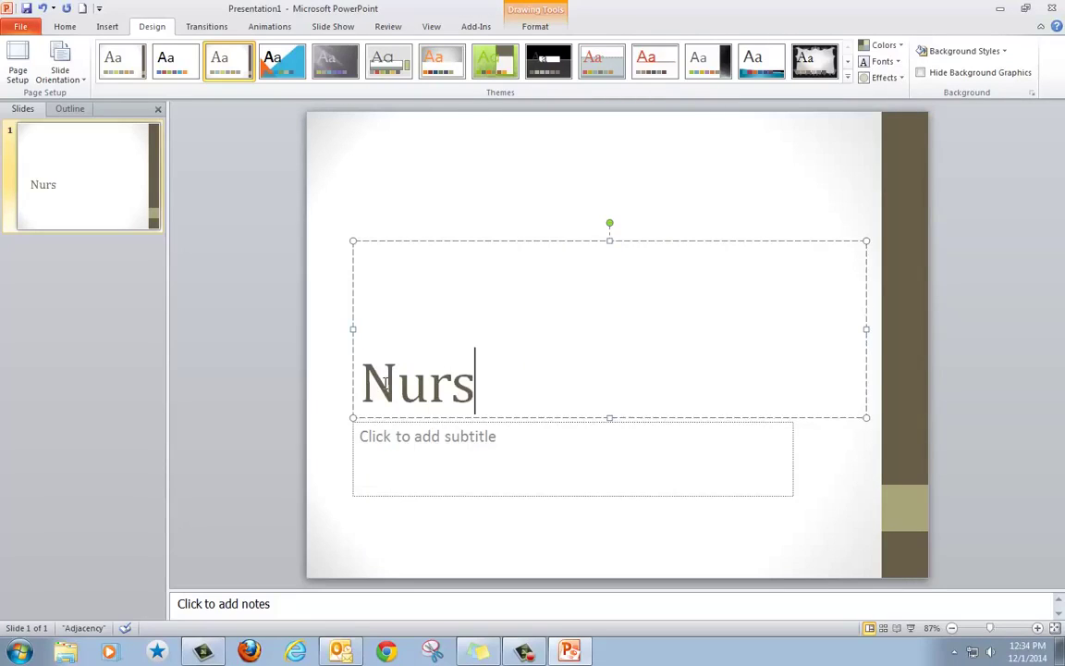
type("ing A")
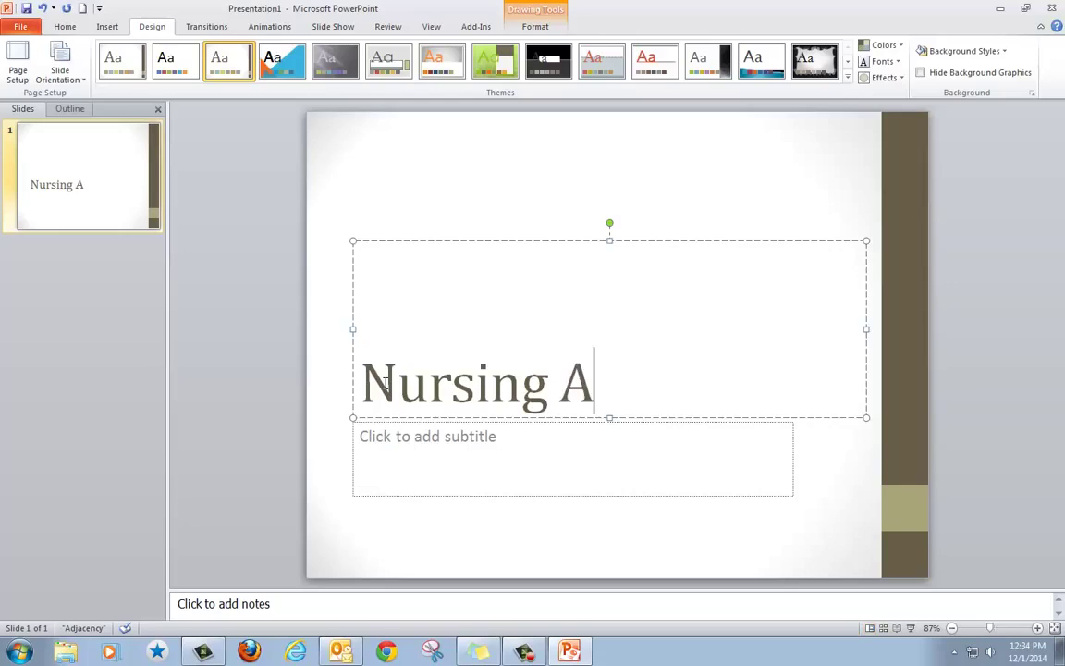
type("ssistant")
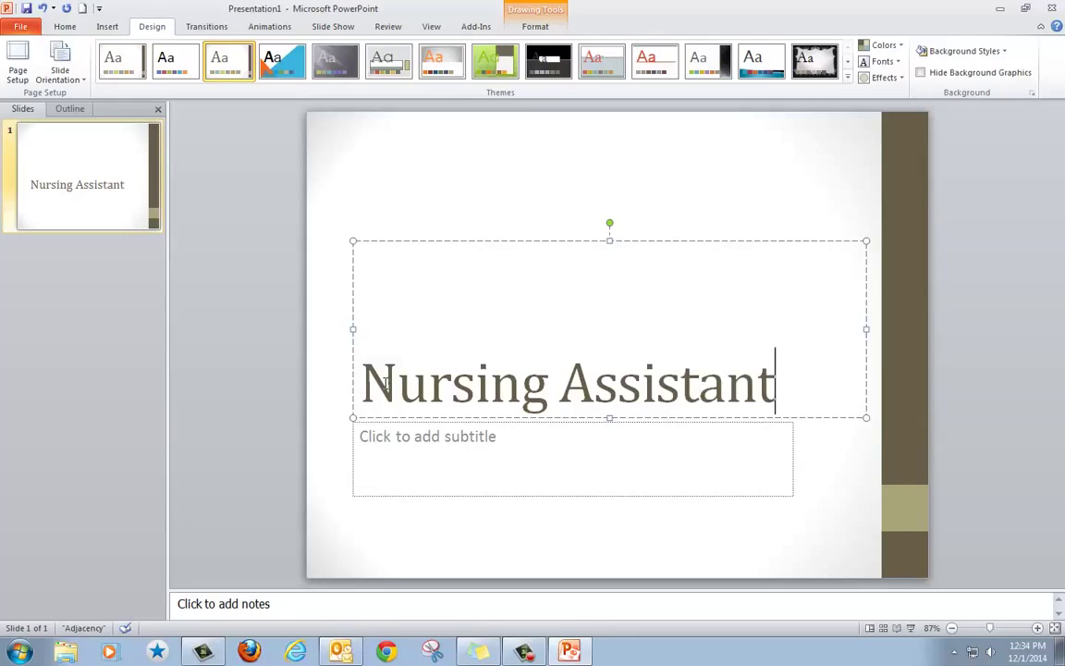
left_click(399, 447)
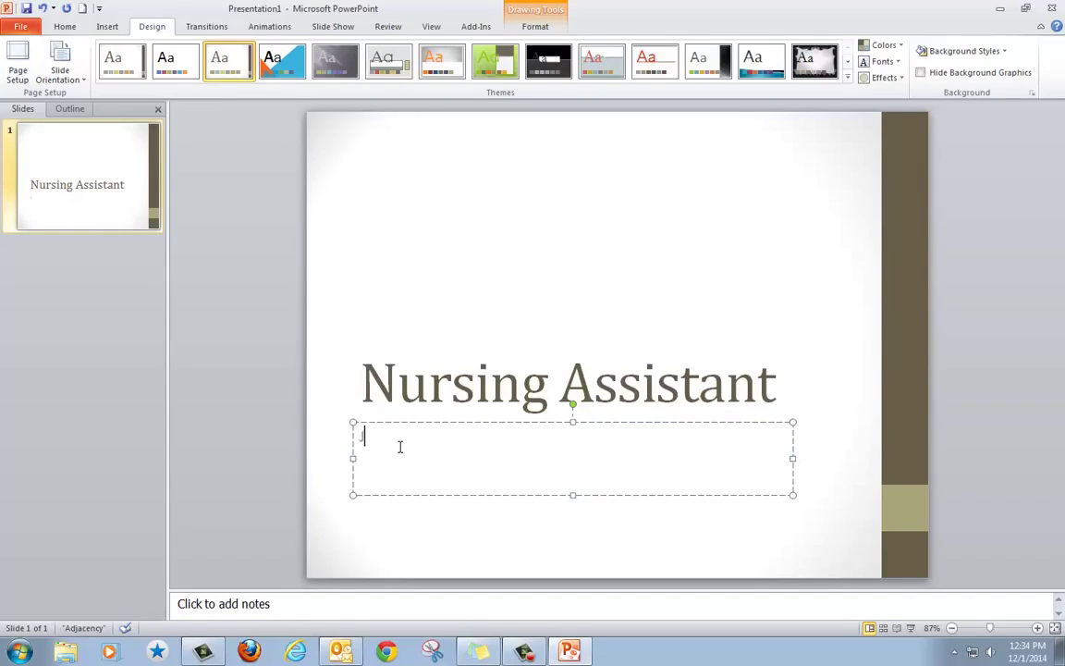
type("Jennifer Barber")
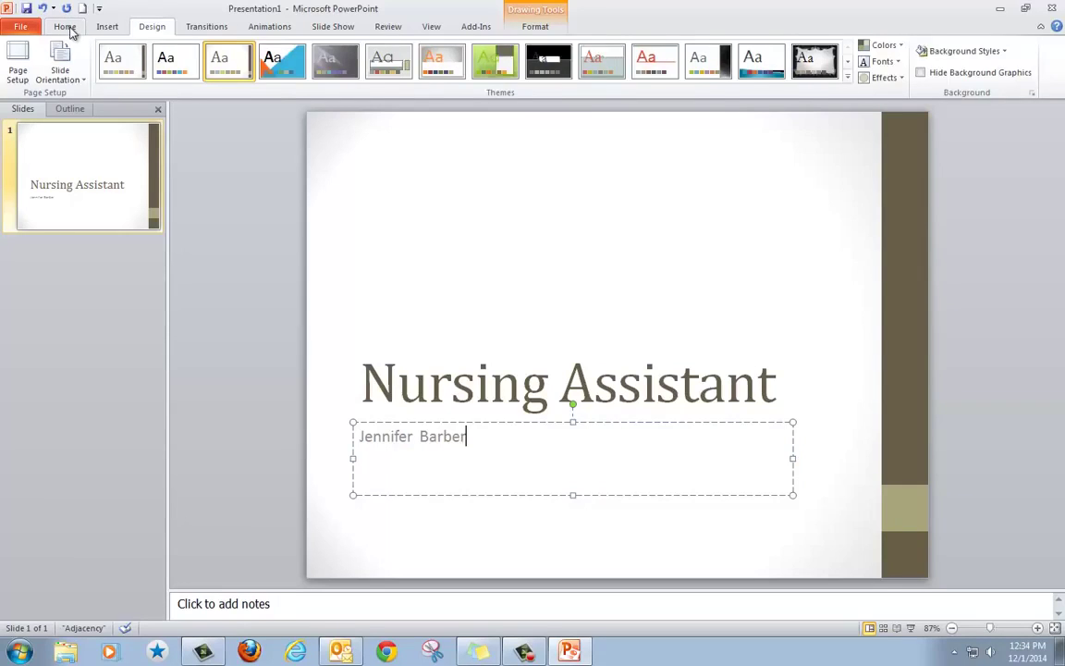
Insert a second slide with the Title and Content layout from the Home tab's New Slide menu.
left_click(70, 29)
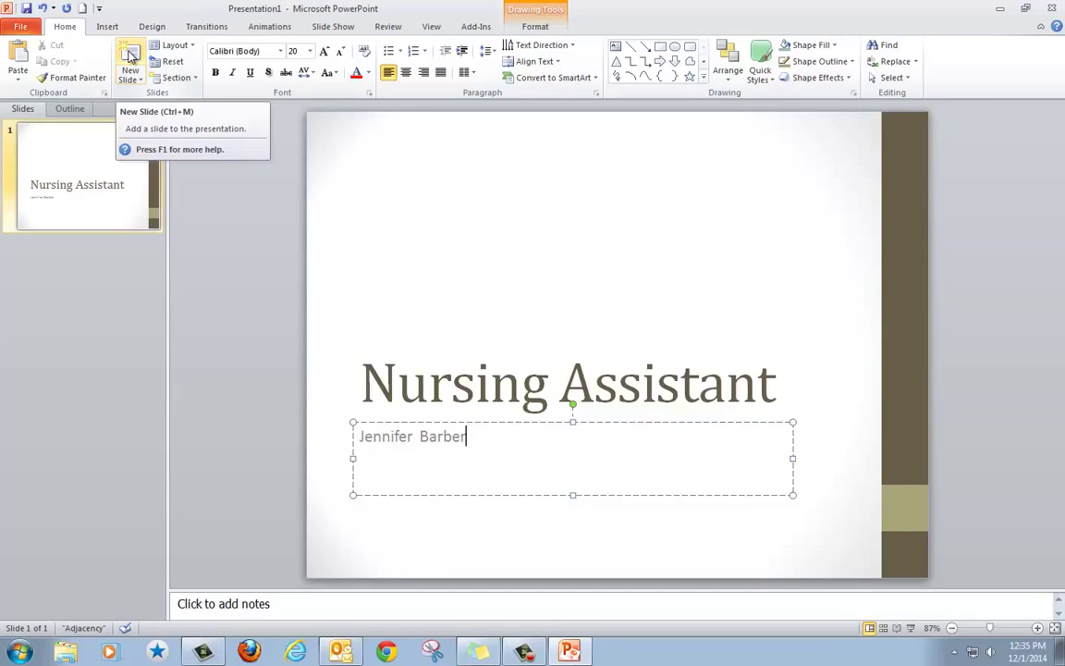
left_click(133, 78)
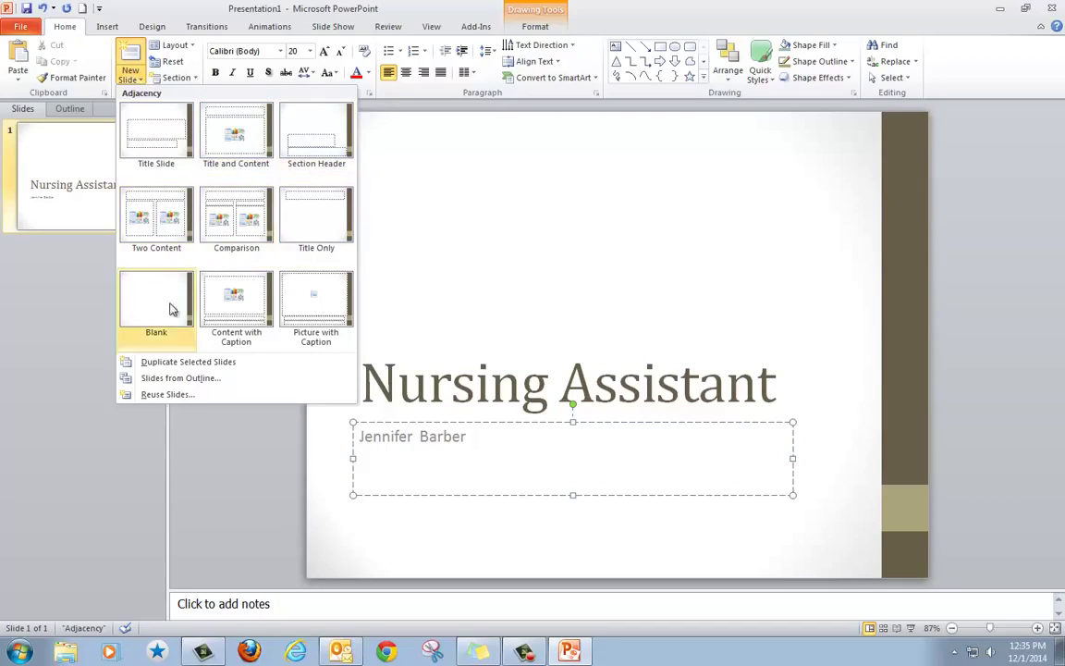
left_click(133, 55)
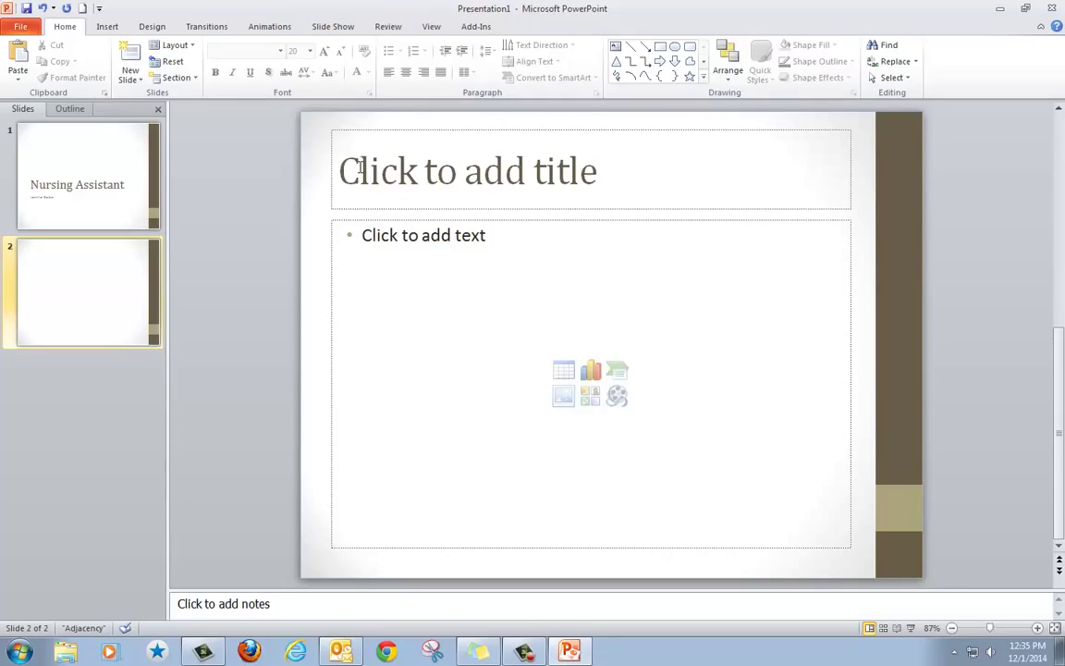
Title slide 2 'Salary' with bullets '$10-$15 an hour' and 'Part time or full time'.
left_click(361, 163)
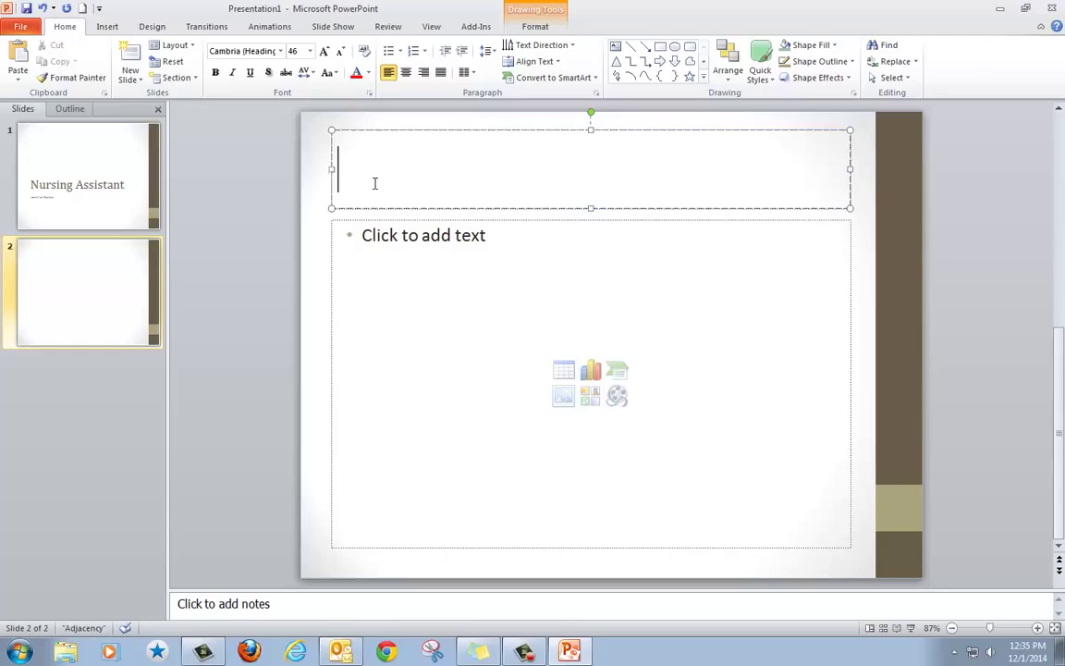
type("Salary")
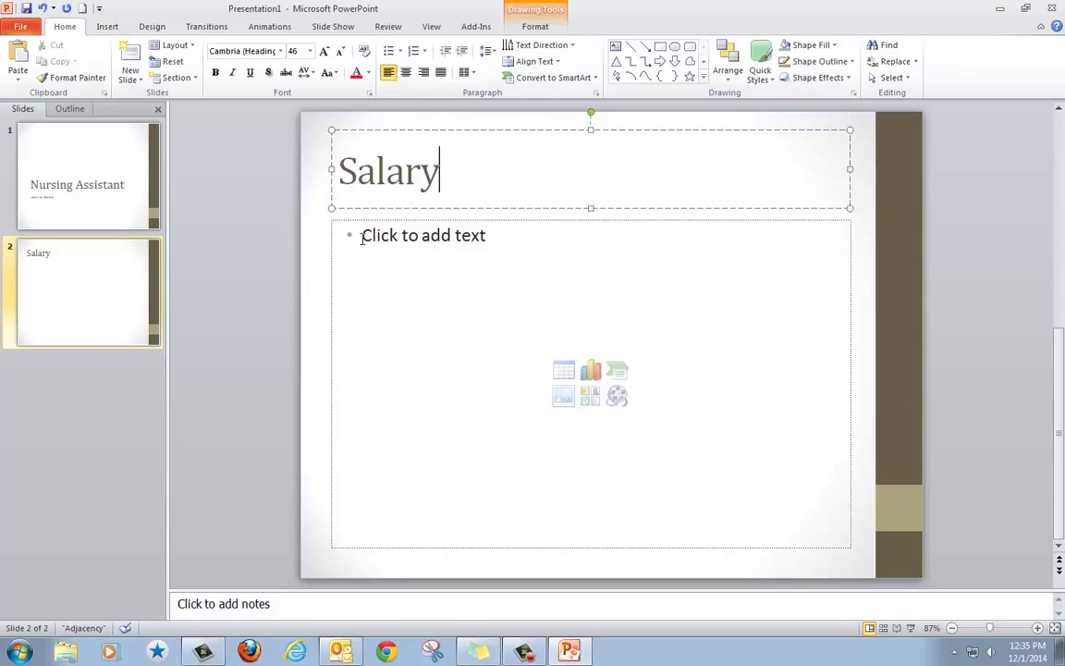
left_click(361, 238)
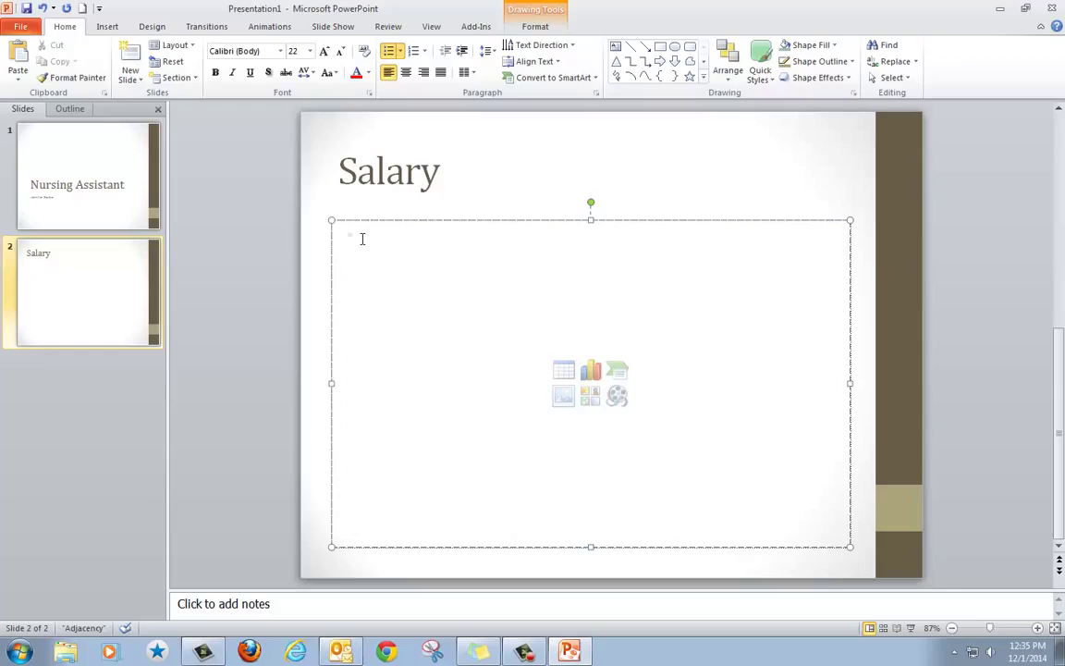
type("$10")
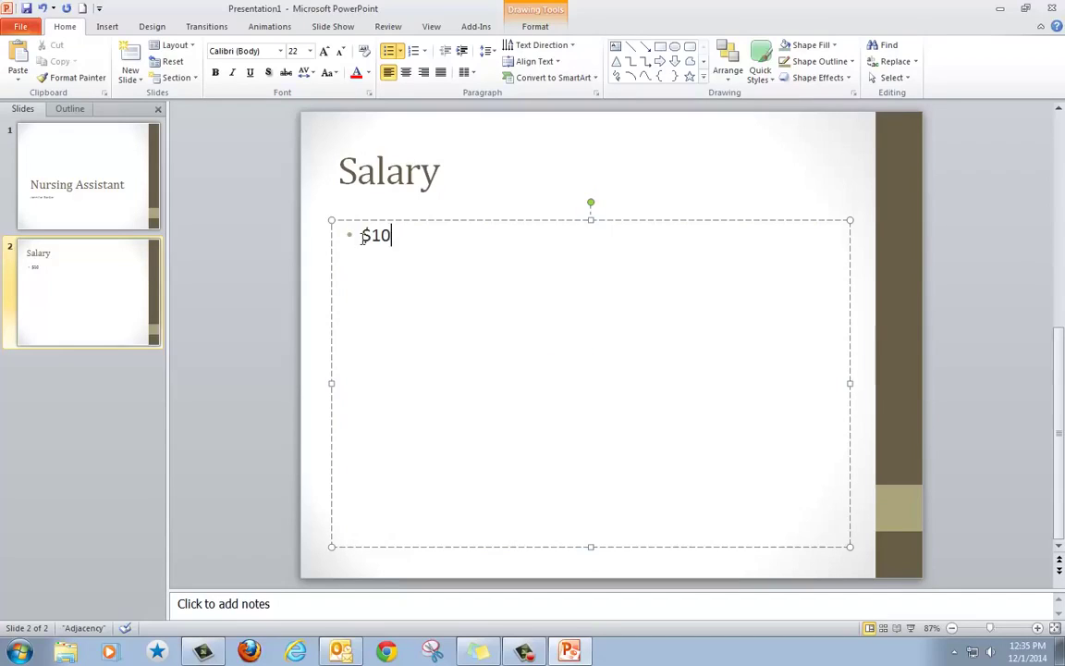
type("-$15 an hour")
key("Return")
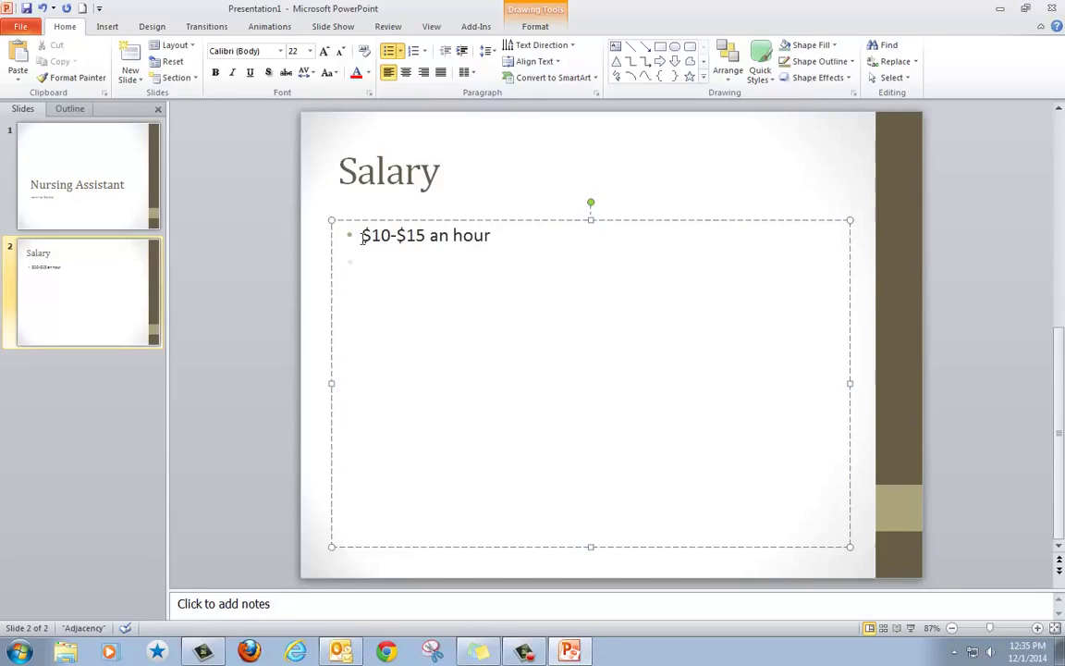
type("P")
key("BackSpace")
type("Part time or full t")
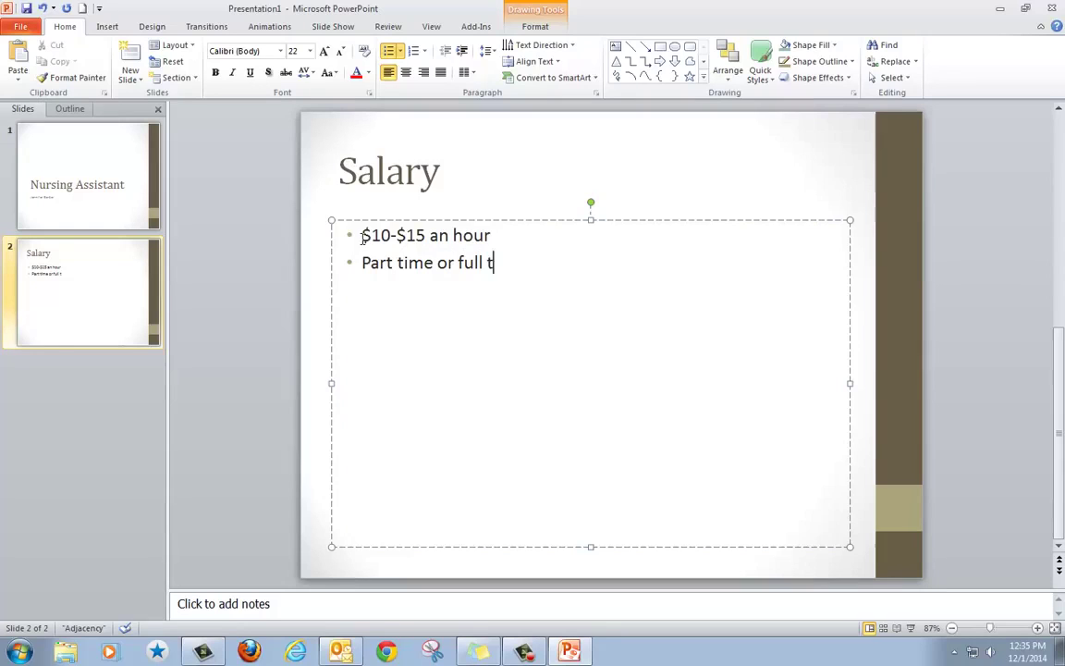
type("ime")
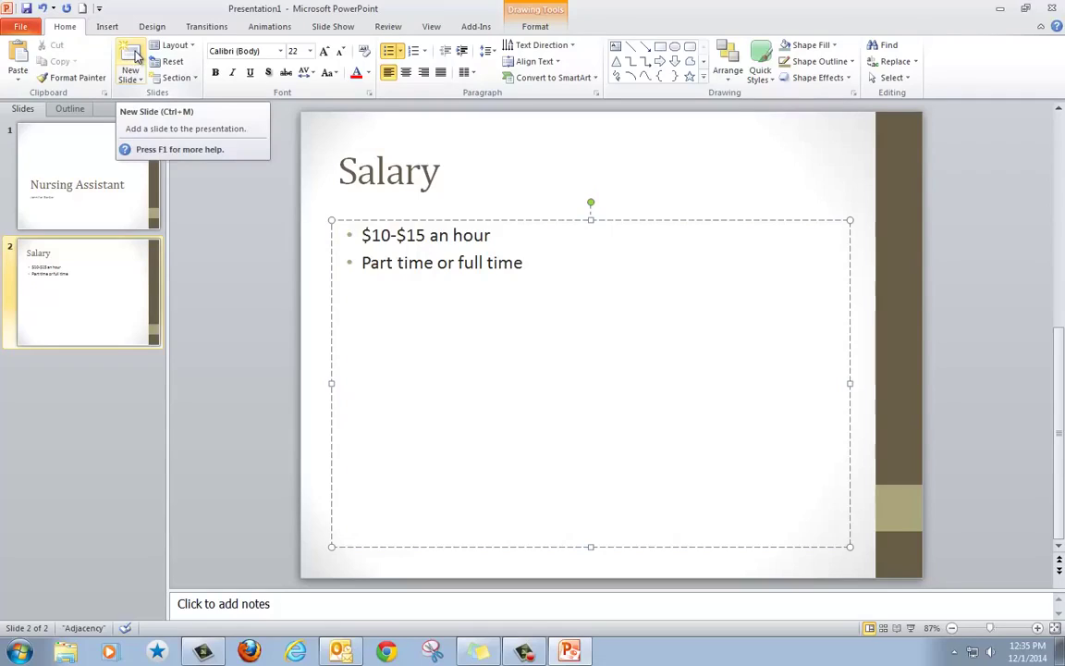
Add a third slide titled 'Education'.
left_click(136, 55)
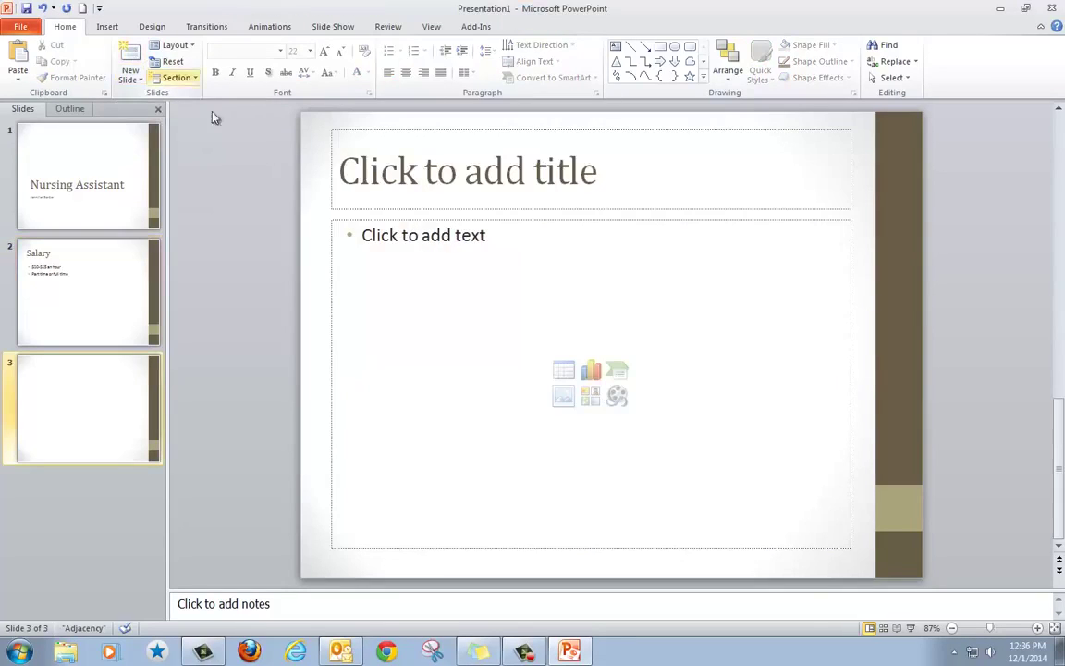
left_click(388, 177)
type("Educ")
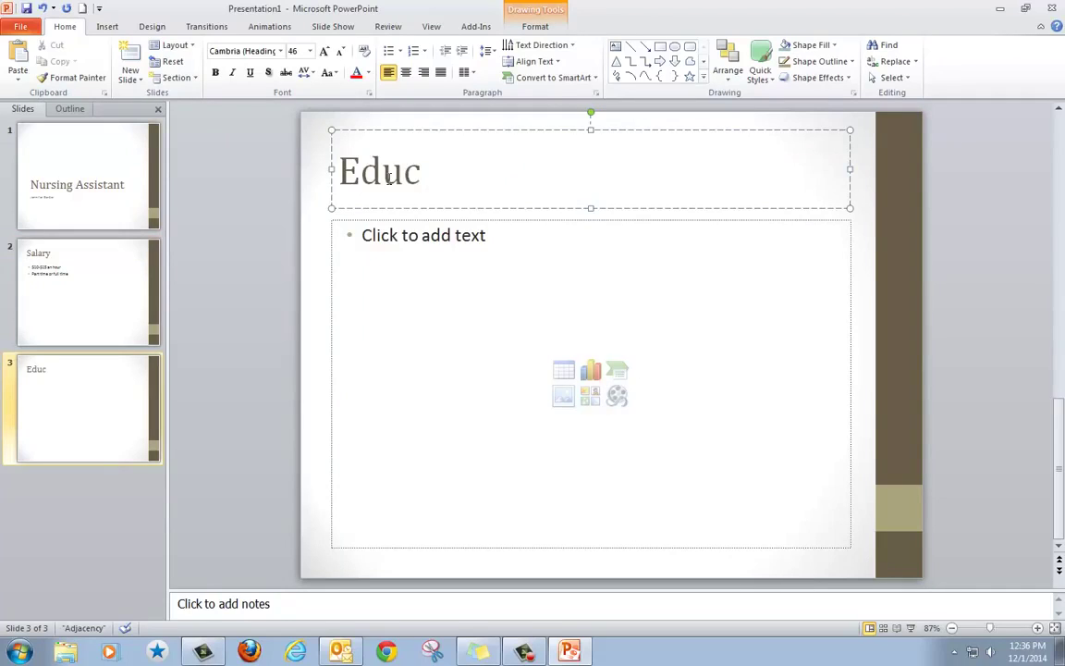
type("ation")
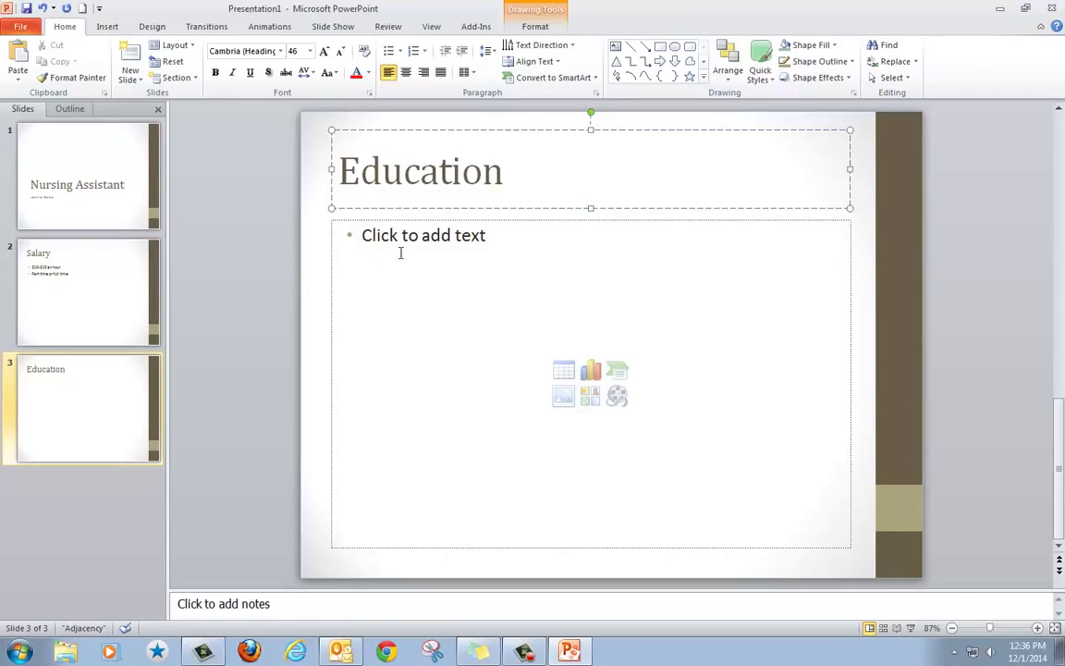
List the bullets 'community college', '9 units' and 'Certificate program' on the Education slide.
left_click(397, 243)
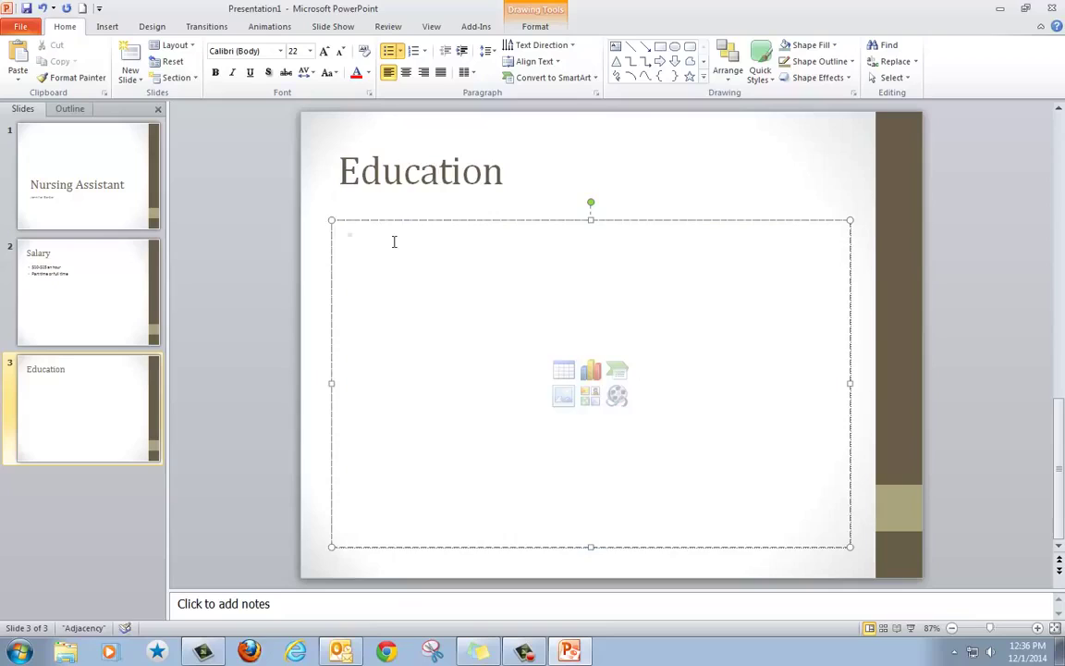
type("community co")
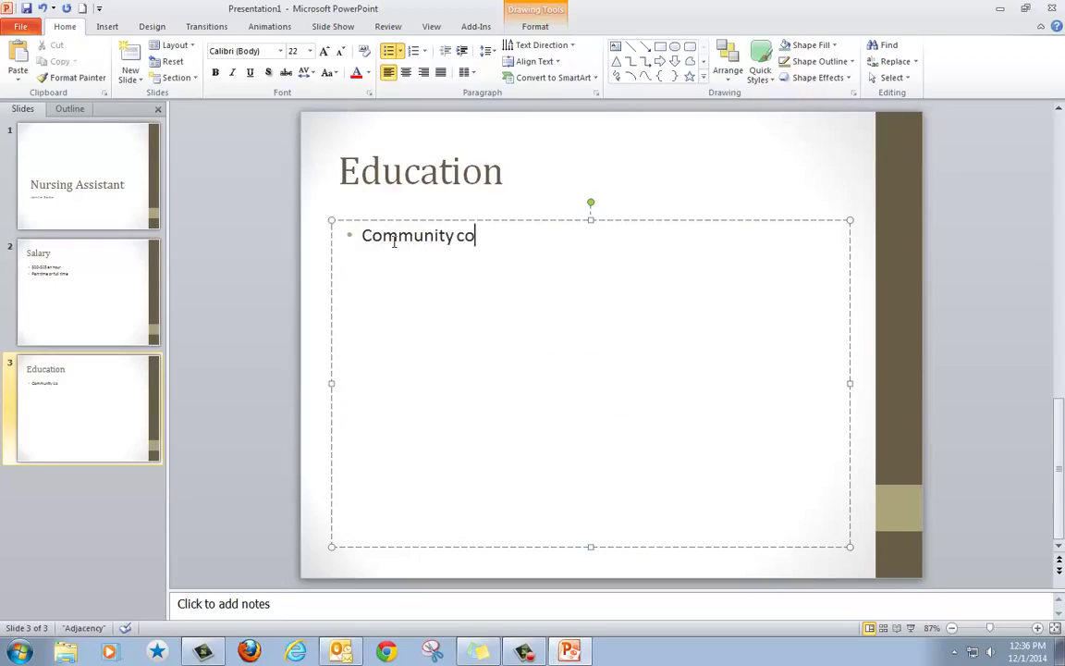
type("llege")
key("Return")
type("9")
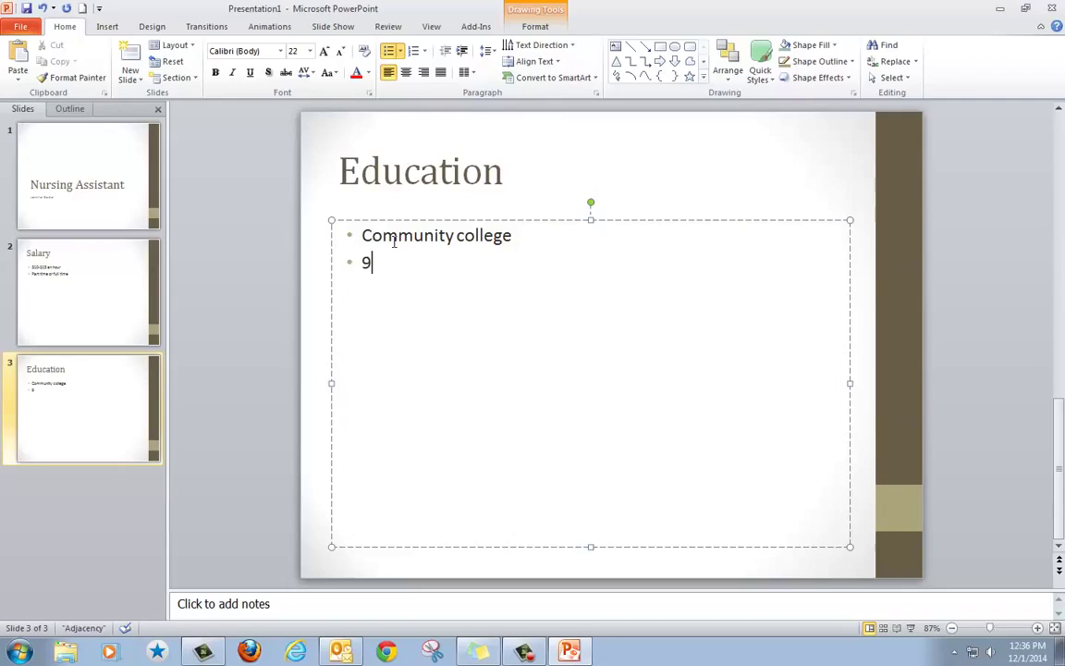
type(" units ")
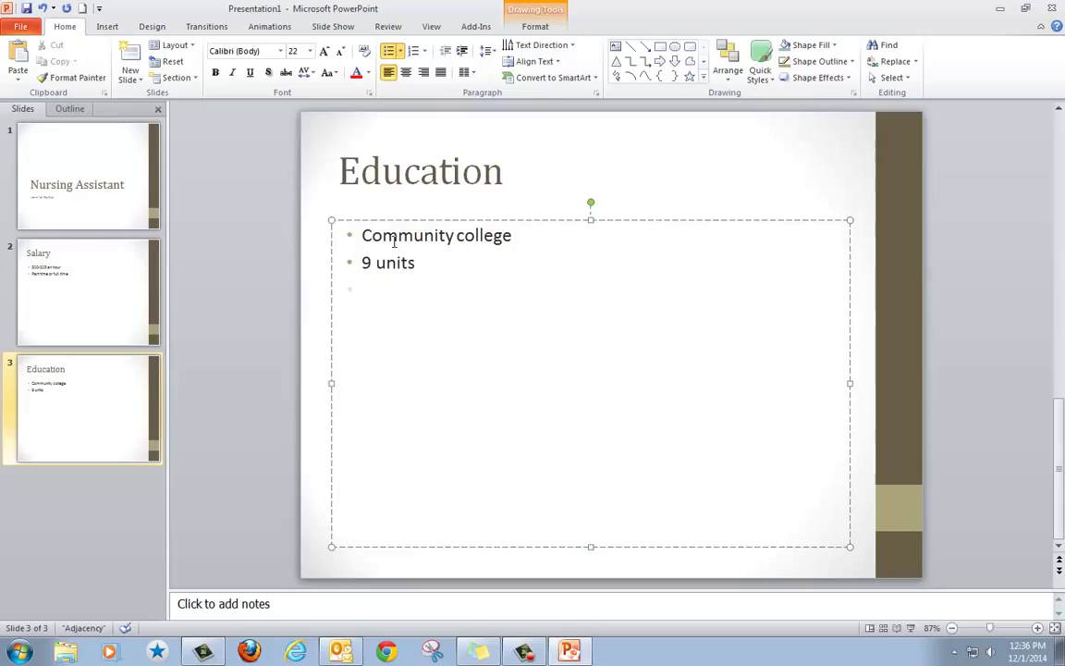
type("Certificate program")
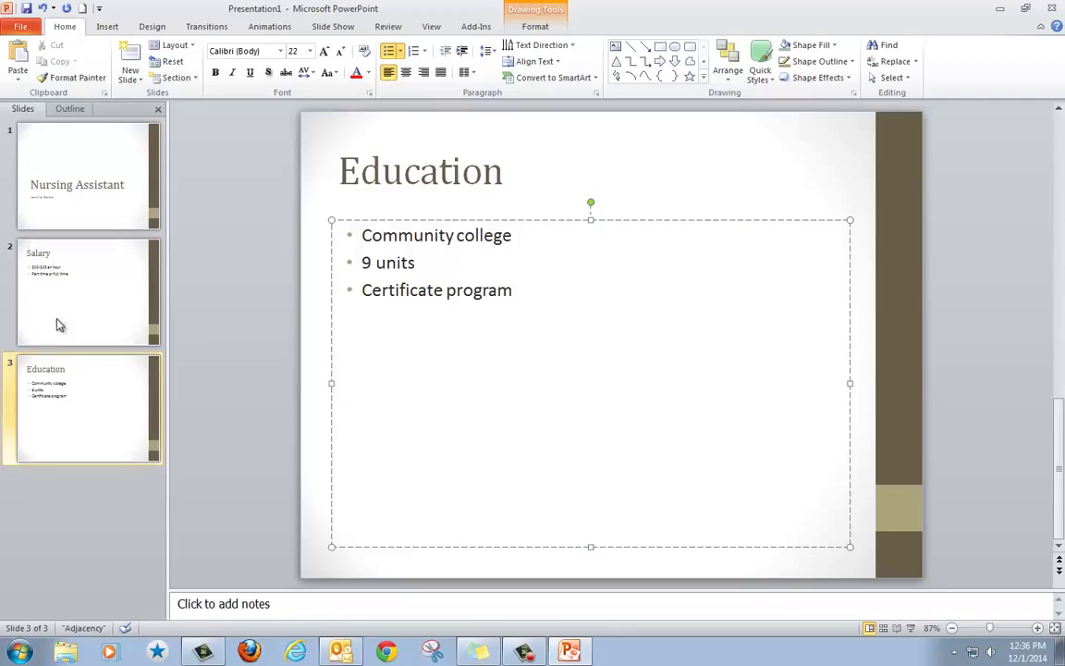
left_click(89, 419)
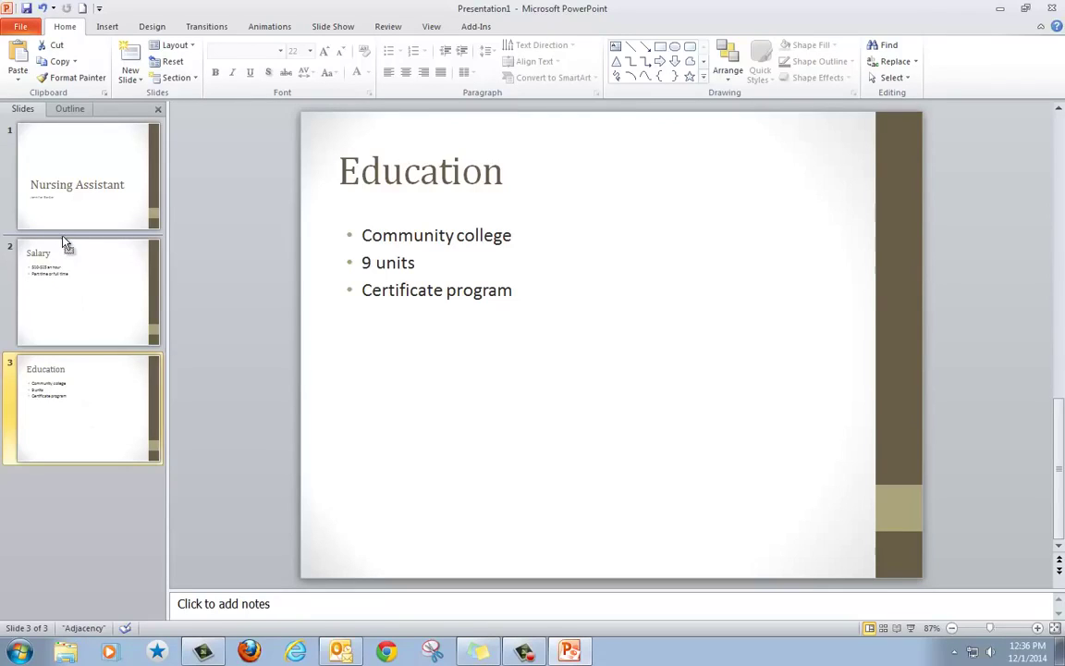
Move the Education slide before Salary and retitle slide 1 'Certified Nursing Assistant'.
left_click_drag(63, 239, 64, 238)
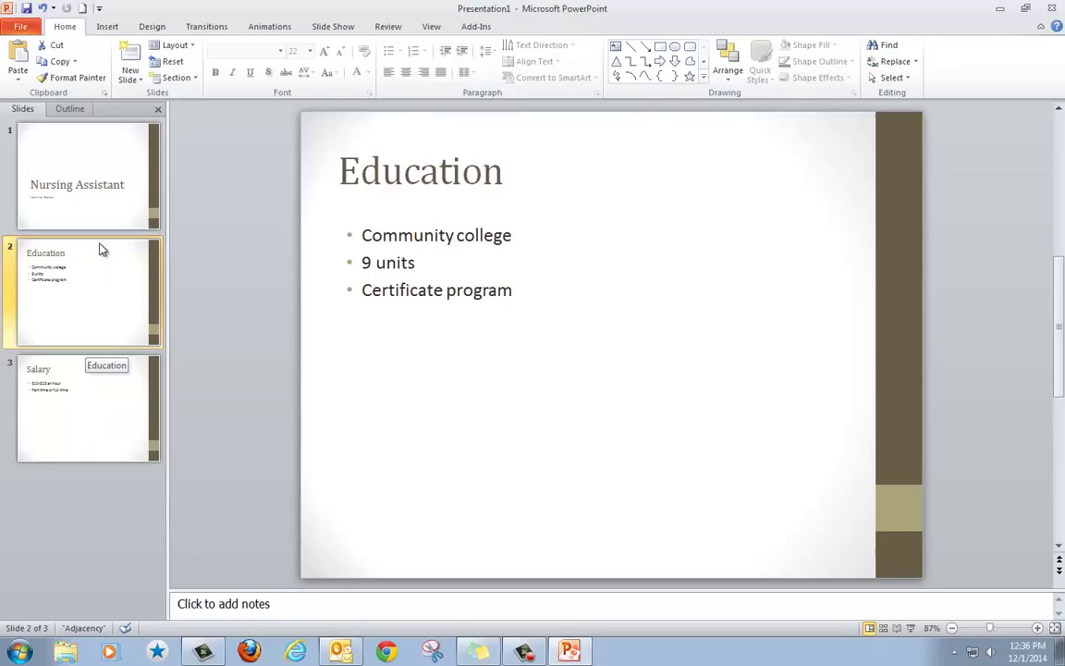
left_click(83, 189)
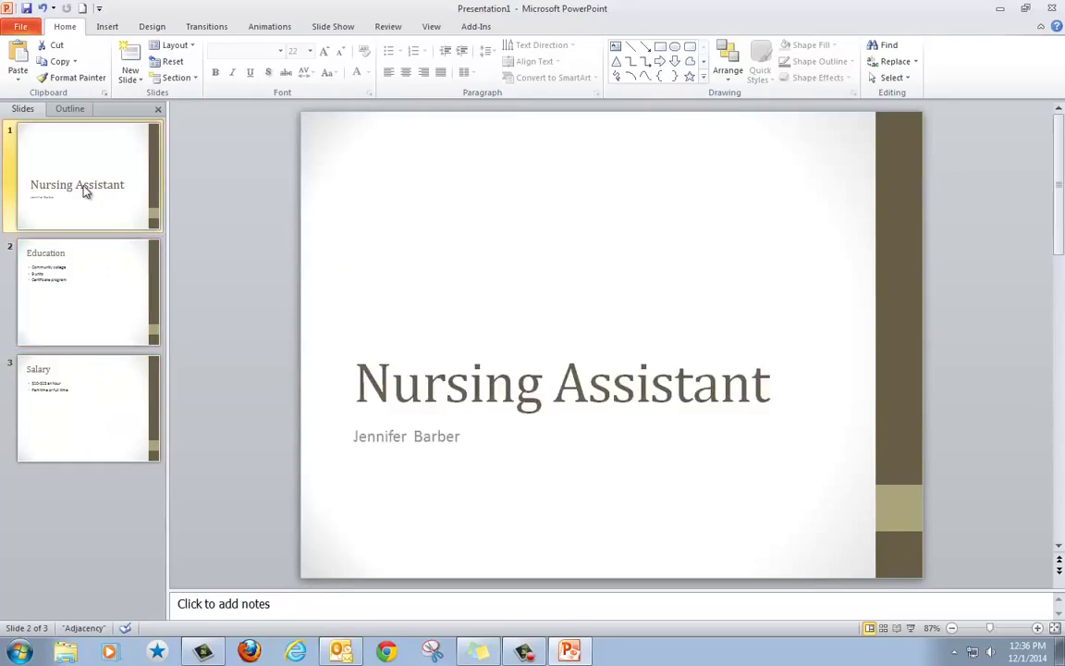
left_click(365, 379)
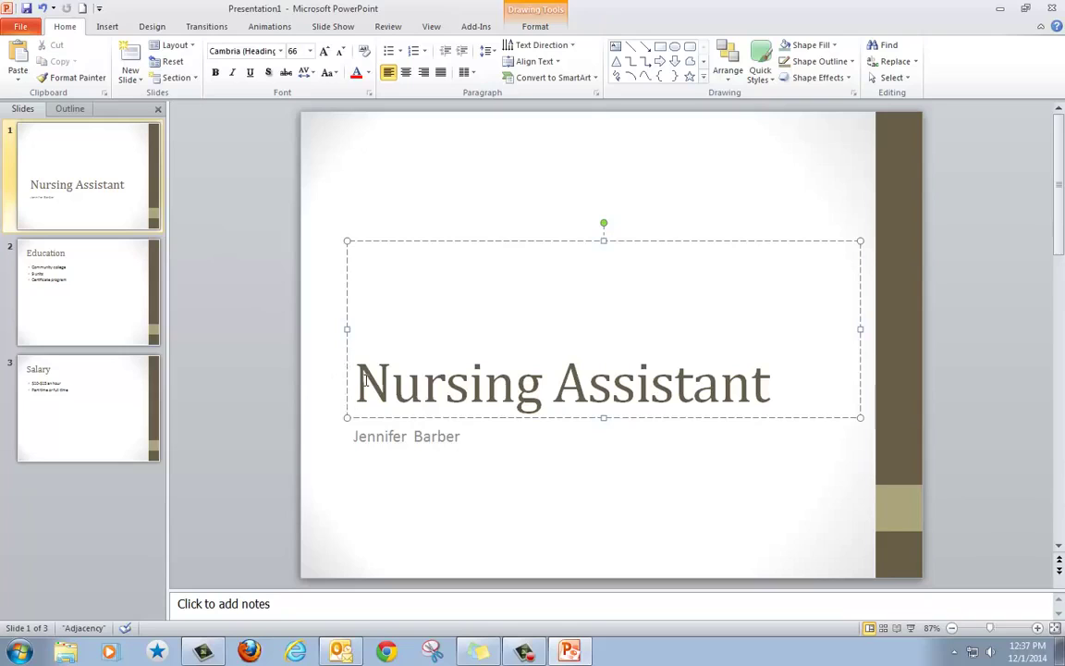
type("Certifi")
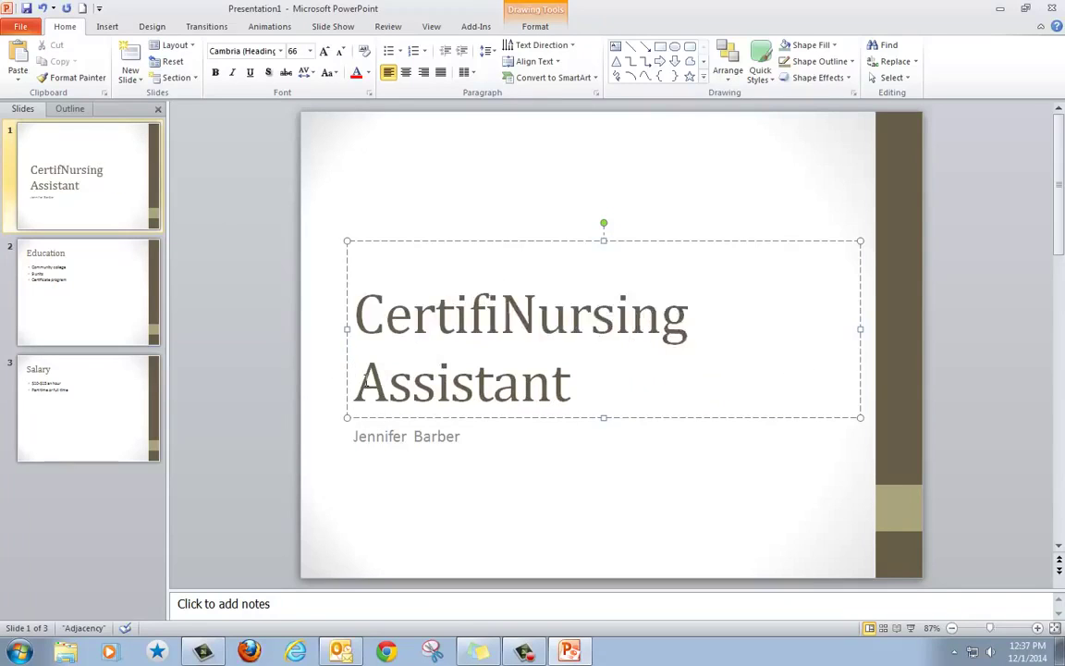
type("ced")
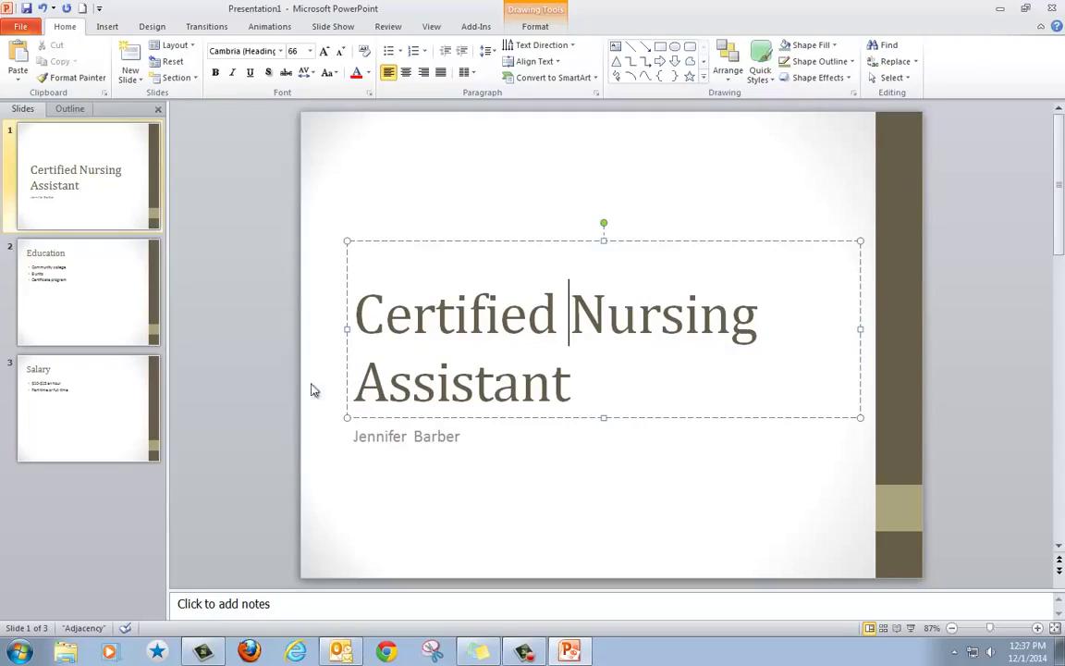
Save the presentation to Documents as a .pptx, adding the author's surname to the suggested file name.
left_click(23, 26)
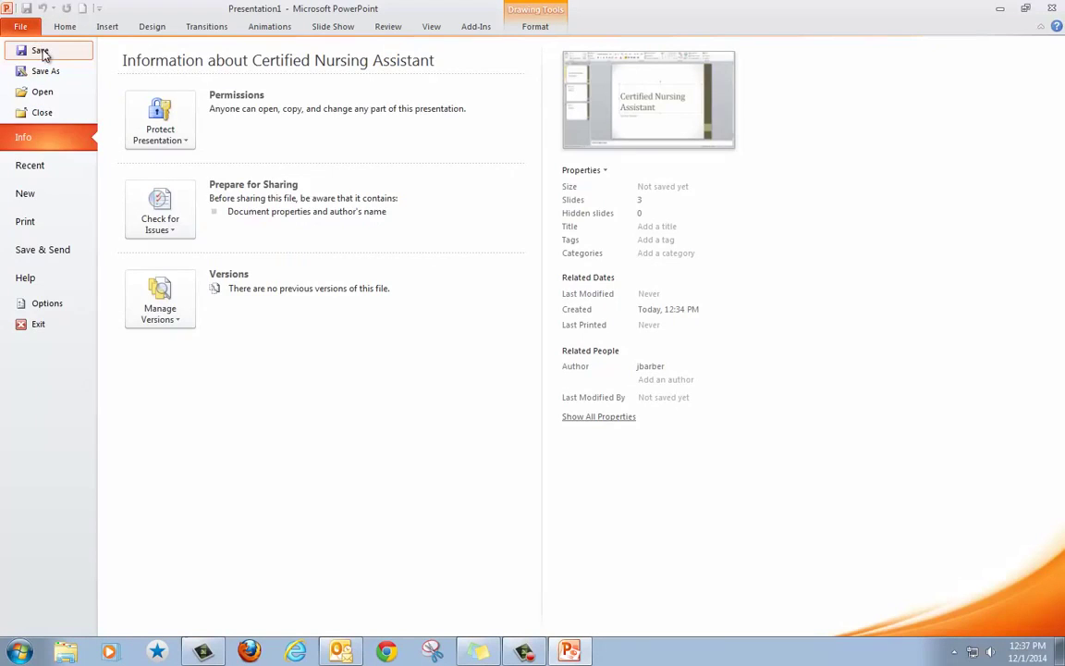
left_click(42, 54)
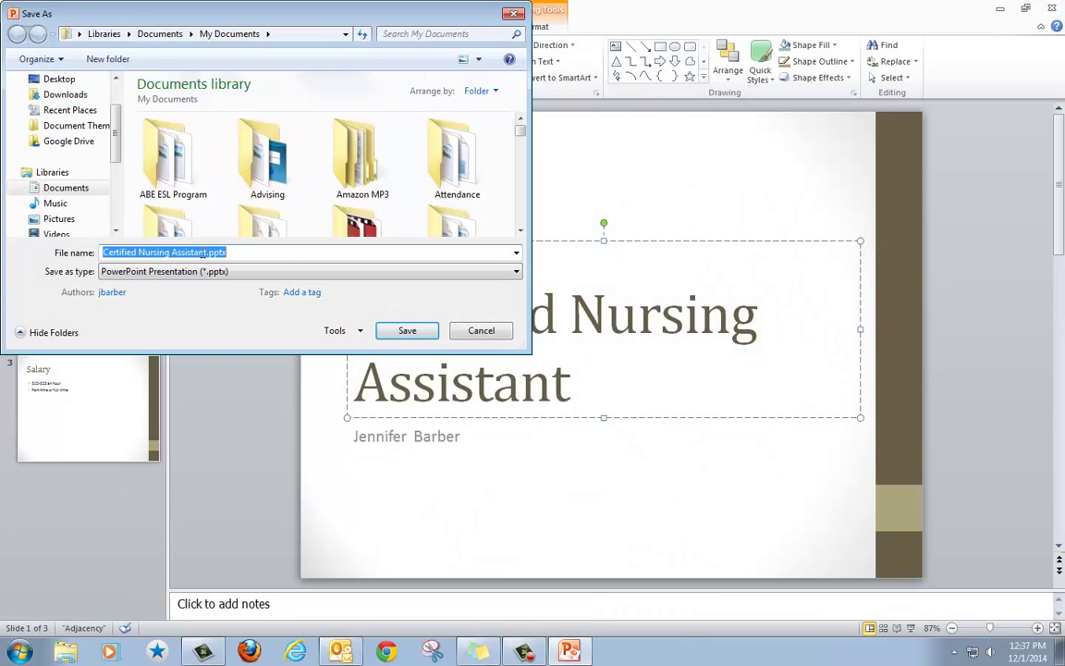
left_click(204, 252)
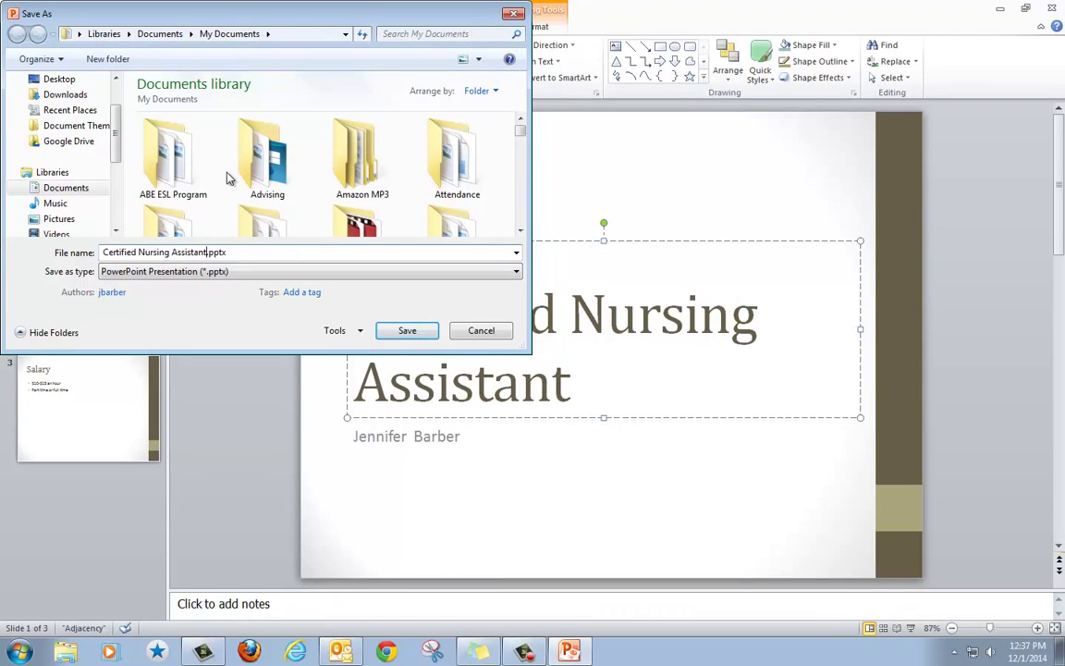
type("Barber")
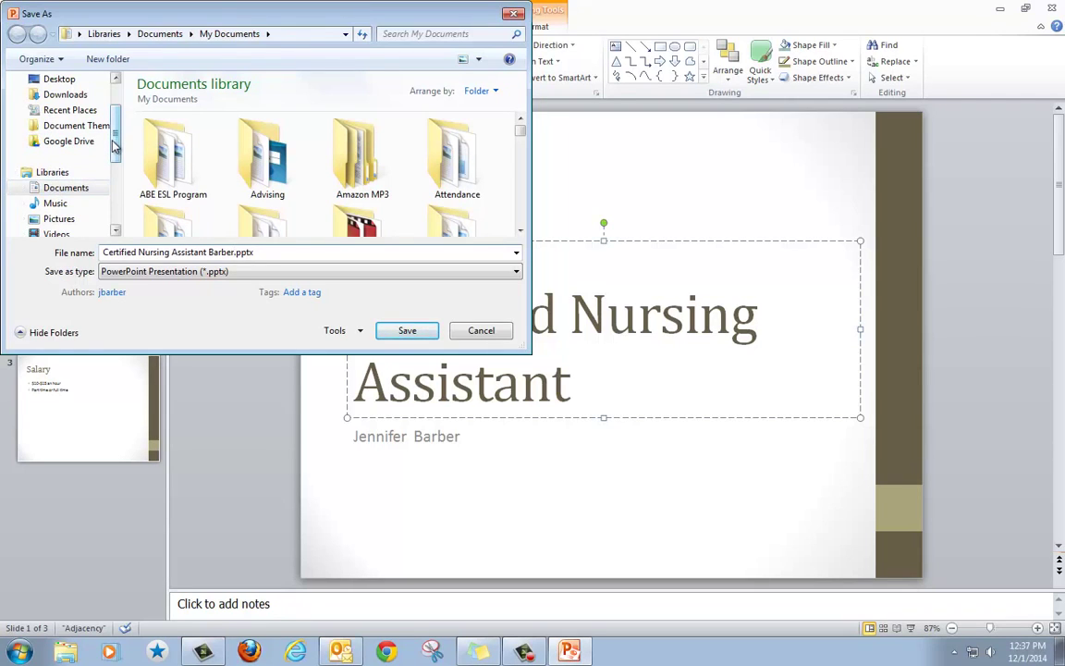
left_click_drag(113, 139, 104, 187)
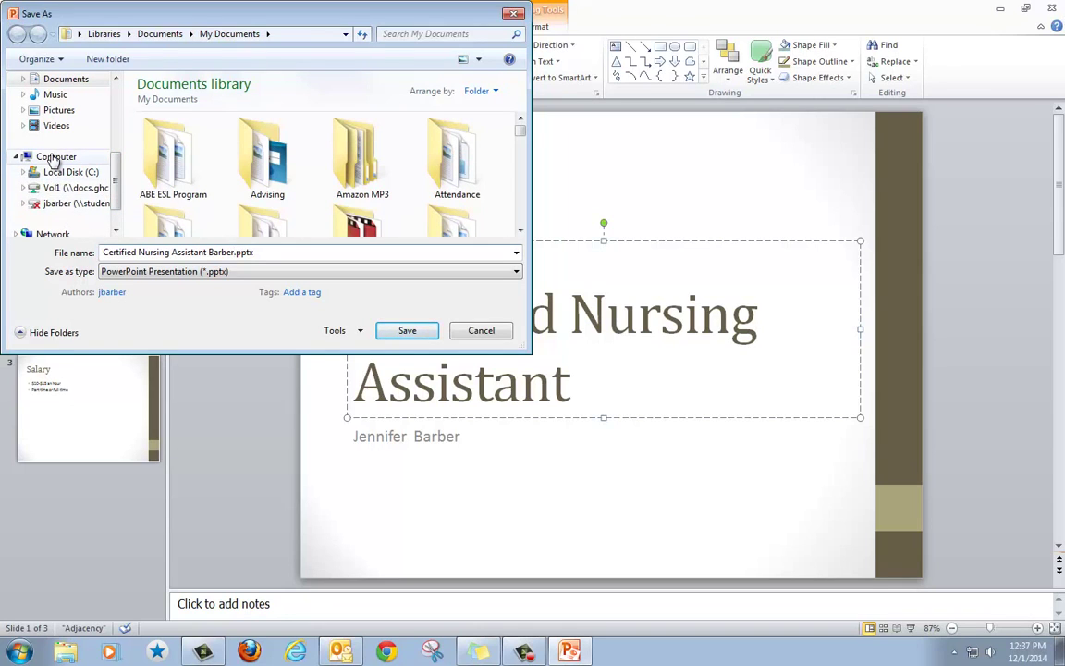
left_click(402, 333)
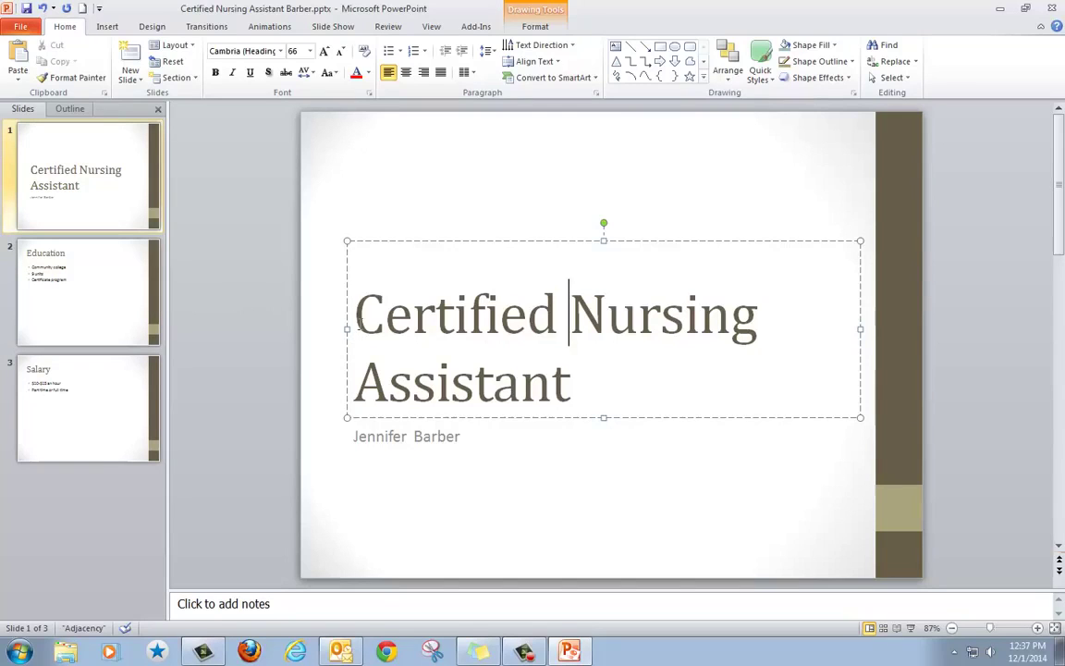
Change the 'Certified Nursing Assistant' title font from Cambria to Arial.
left_click_drag(357, 313, 555, 379)
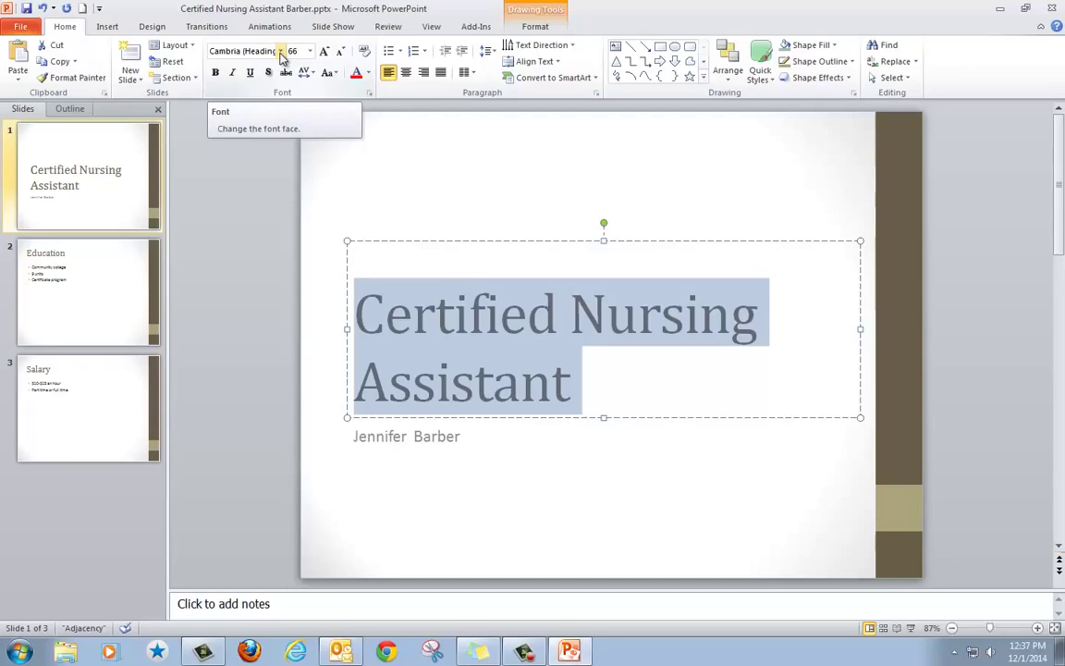
left_click(280, 52)
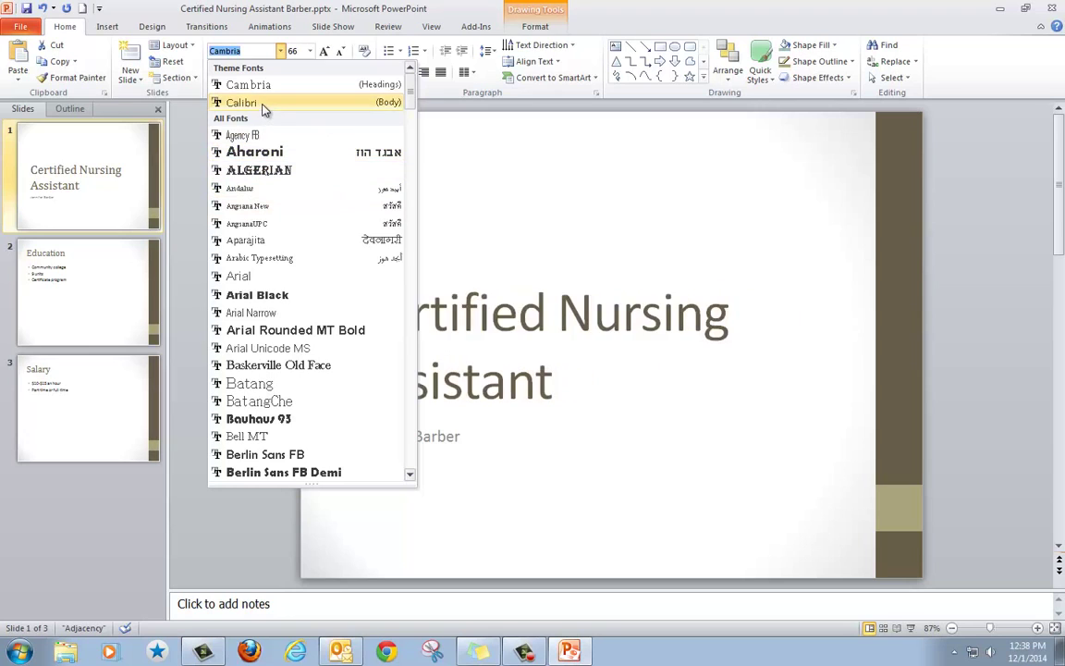
left_click(264, 283)
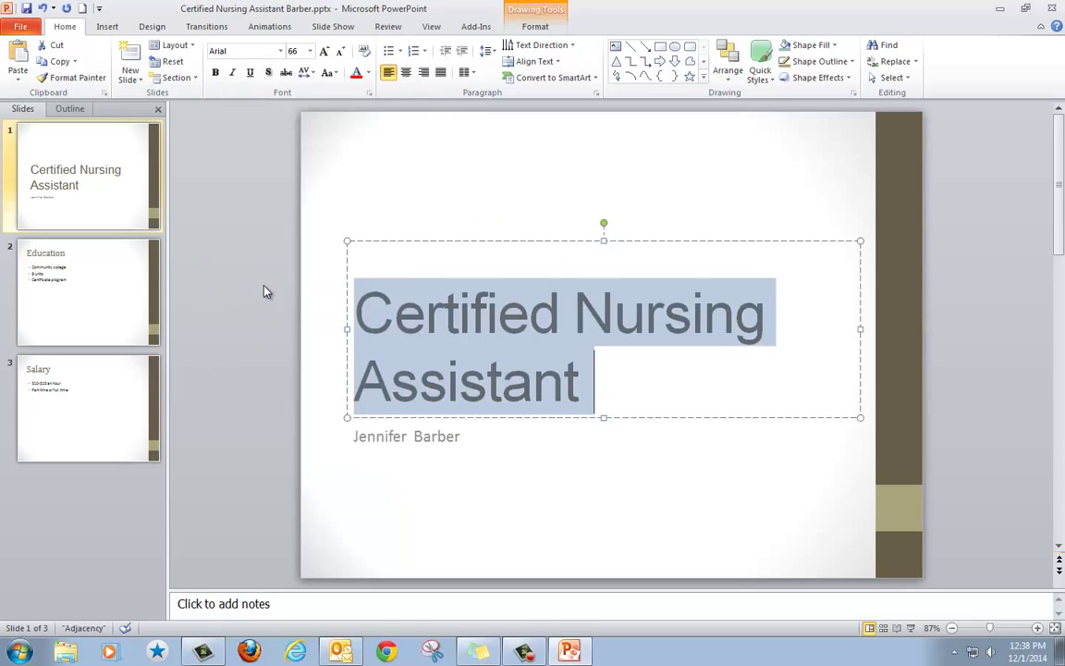
left_click(389, 381)
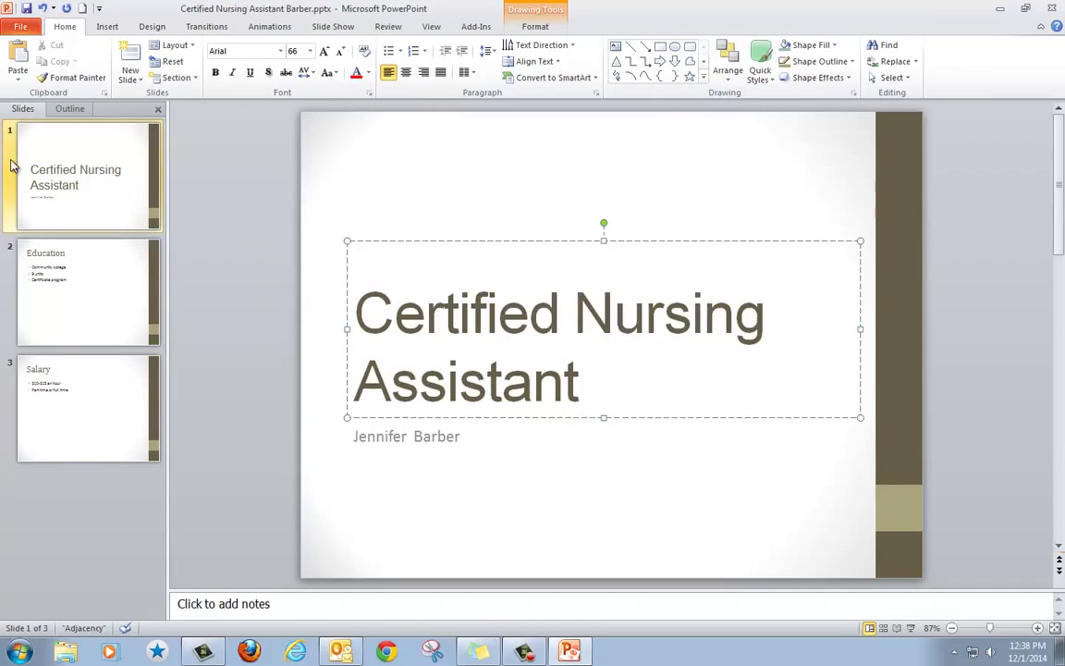
Re-save the presentation to its existing .pptx file from the Quick Access Toolbar.
left_click(20, 27)
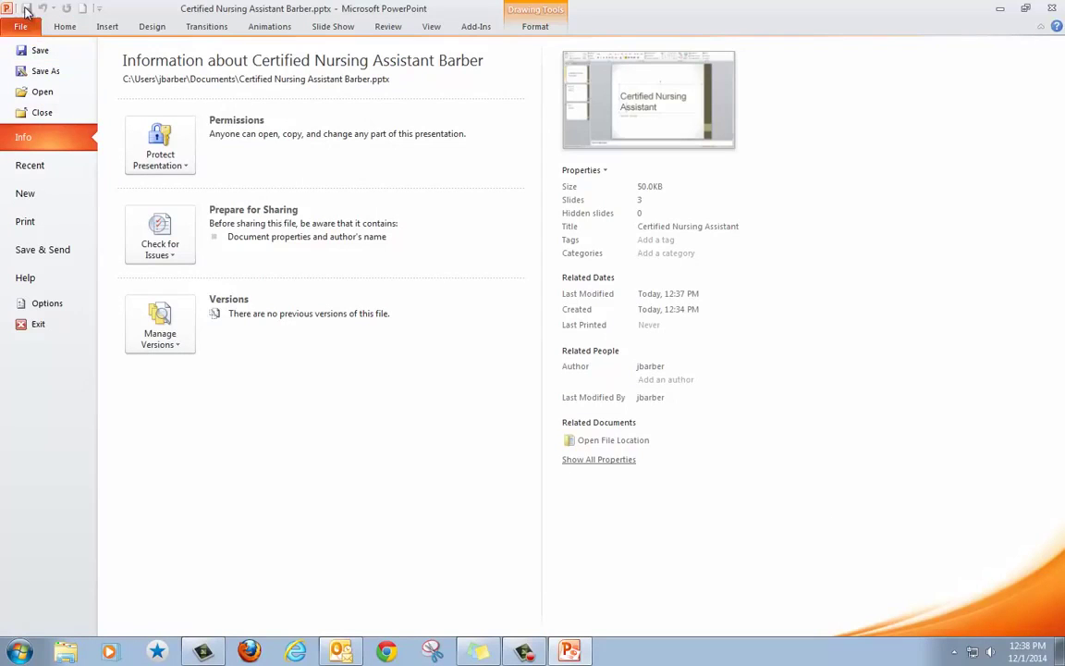
left_click(29, 26)
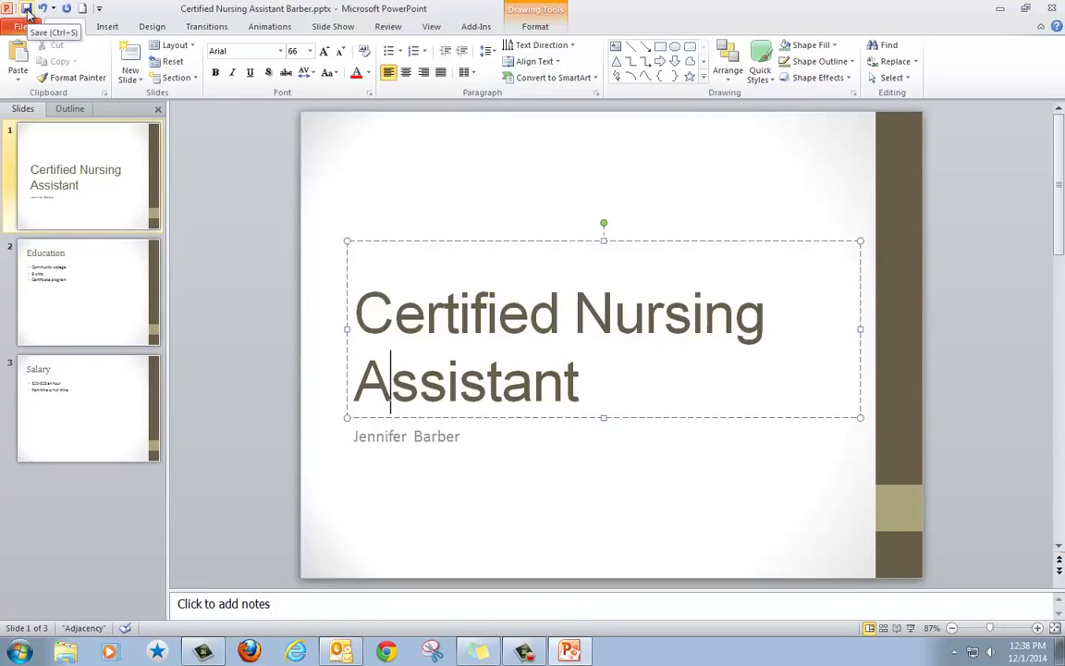
left_click(27, 10)
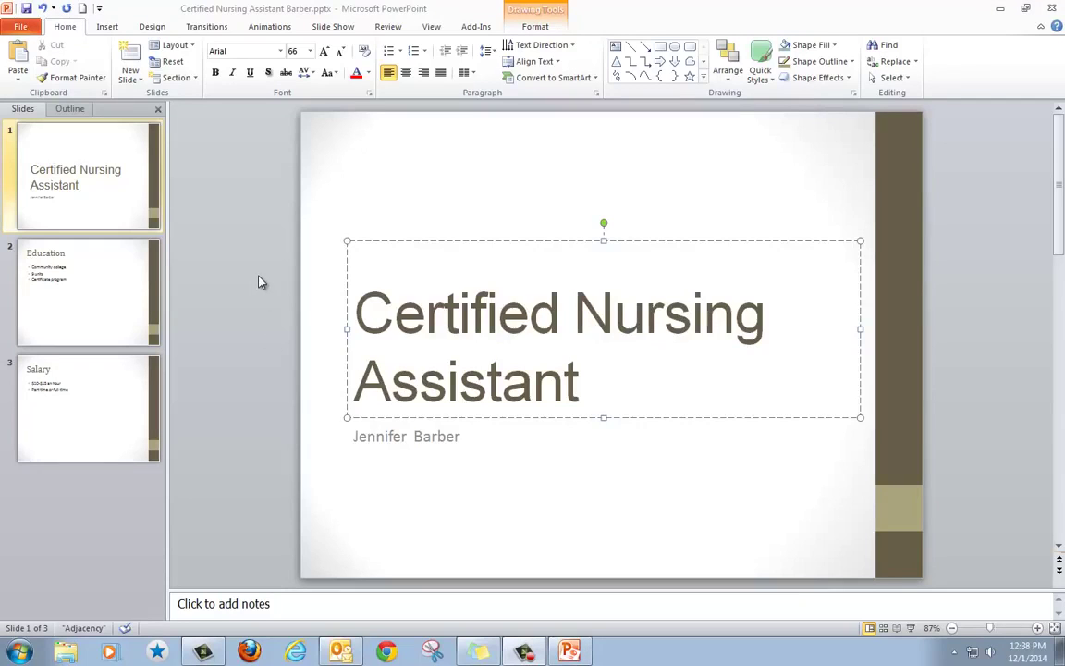
Show the Slide Show ribbon commands for previewing the saved three-slide deck.
left_click(333, 26)
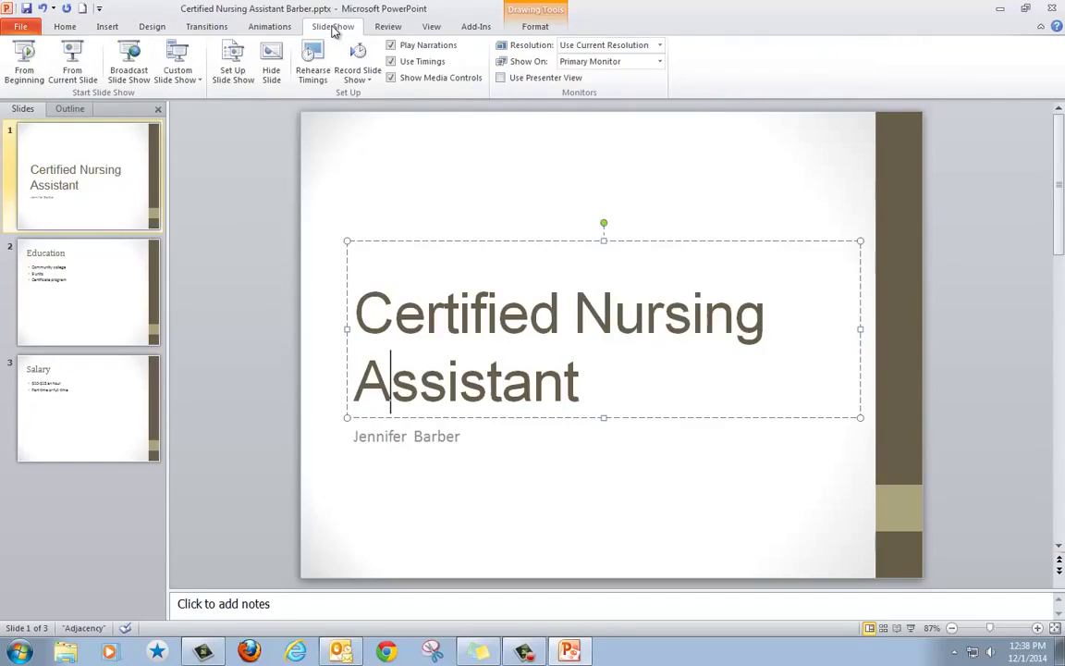